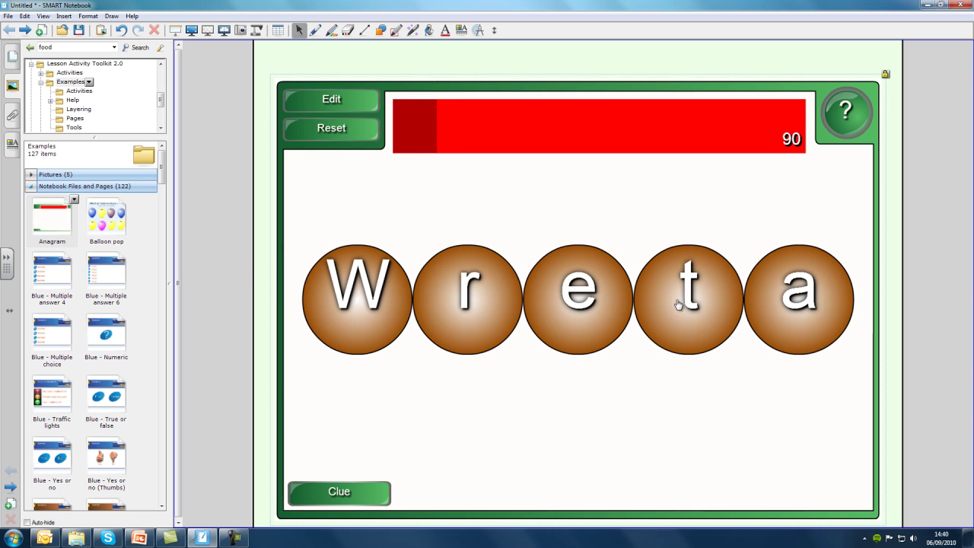
- Drag the letter balls into order to spell Water
{"action": "left_click_drag", "start_coordinate": [799, 297], "coordinate": [437, 285]}
{"action": "left_click_drag", "start_coordinate": [720, 320], "coordinate": [471, 274]}
{"action": "left_click_drag", "start_coordinate": [601, 289], "coordinate": [804, 318]}
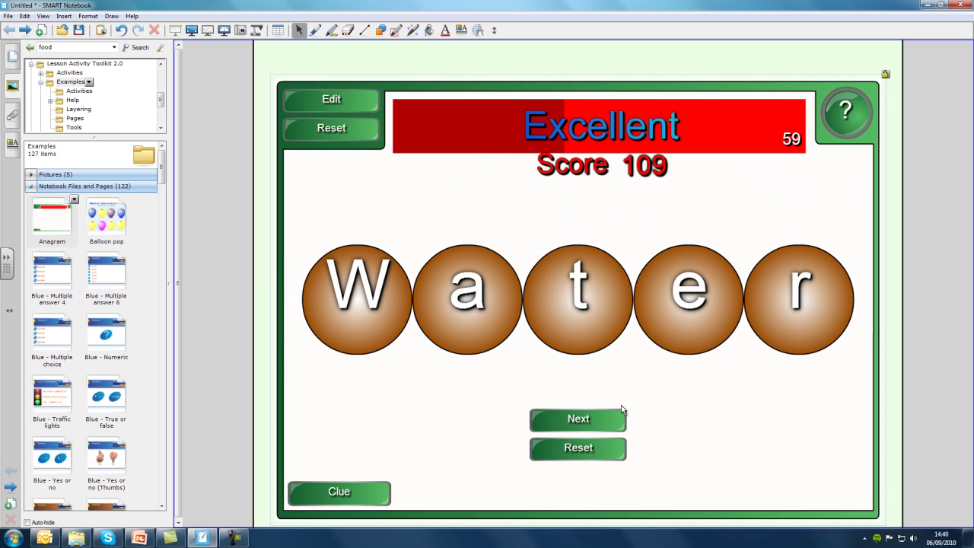
{"action": "left_click", "coordinate": [579, 419]}
- Unscramble the next word's letters to spell Oxygen
{"action": "left_click_drag", "start_coordinate": [687, 329], "coordinate": [308, 217]}
{"action": "left_click_drag", "start_coordinate": [792, 290], "coordinate": [395, 285]}
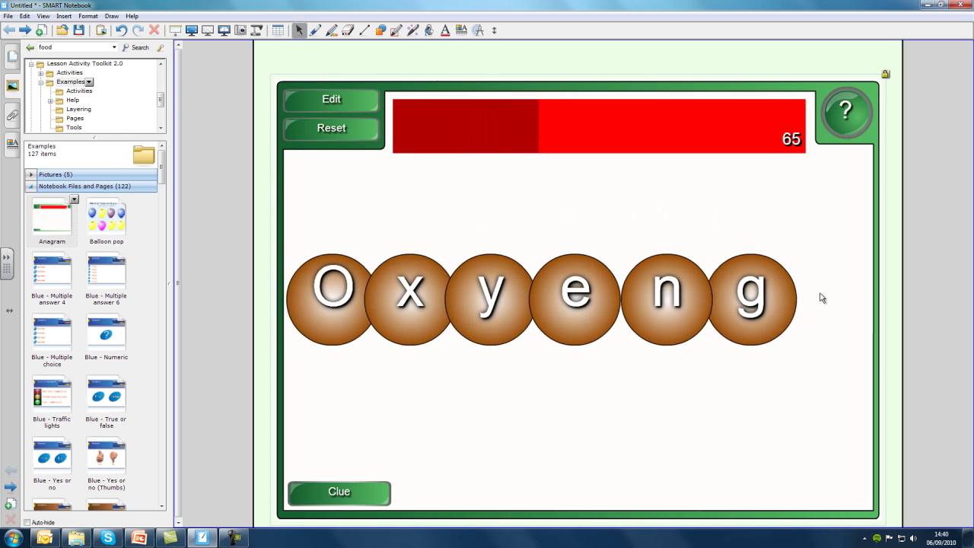
{"action": "left_click_drag", "start_coordinate": [761, 305], "coordinate": [594, 308]}
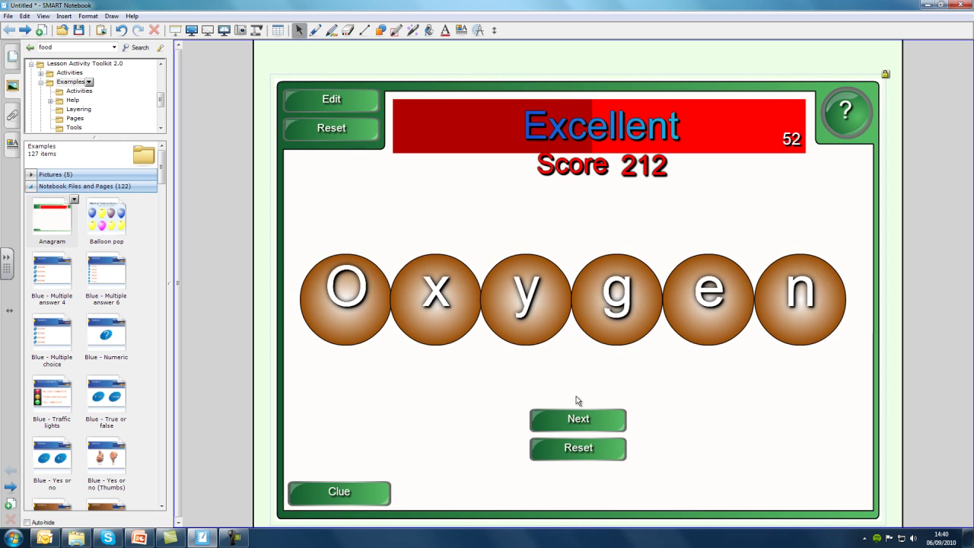
{"action": "left_click", "coordinate": [578, 418]}
- Arrange the G, l, u, c, o, s, e balls to spell Glucose, reaching a score of 292
{"action": "left_click_drag", "start_coordinate": [581, 316], "coordinate": [323, 301]}
{"action": "left_click_drag", "start_coordinate": [656, 274], "coordinate": [388, 289]}
{"action": "left_click_drag", "start_coordinate": [719, 268], "coordinate": [456, 300]}
{"action": "left_click_drag", "start_coordinate": [681, 304], "coordinate": [510, 304]}
{"action": "left_click_drag", "start_coordinate": [695, 293], "coordinate": [618, 297]}
{"action": "left_click_drag", "start_coordinate": [813, 293], "coordinate": [680, 320]}
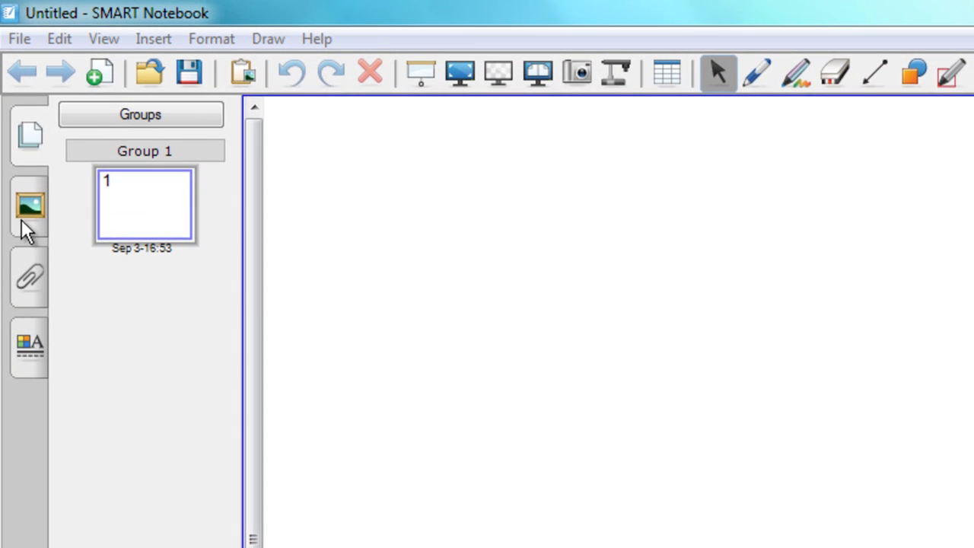
- Switch the side bar from the Page Sorter to the Gallery
{"action": "left_click", "coordinate": [22, 222]}
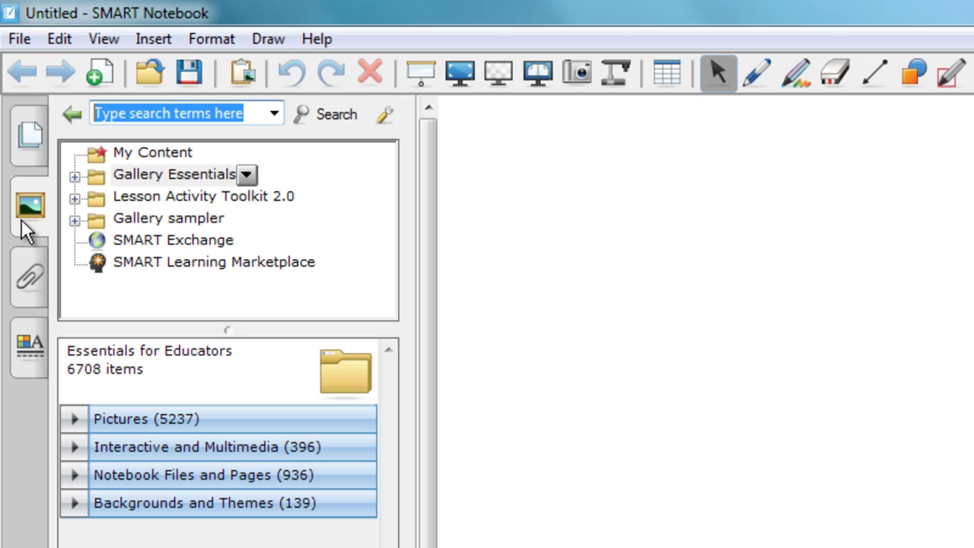
- Browse Lesson Activity Toolkit 2.0 > Examples > Notebook Files and Pages (122) and select Balloon pop
{"action": "left_click", "coordinate": [184, 197]}
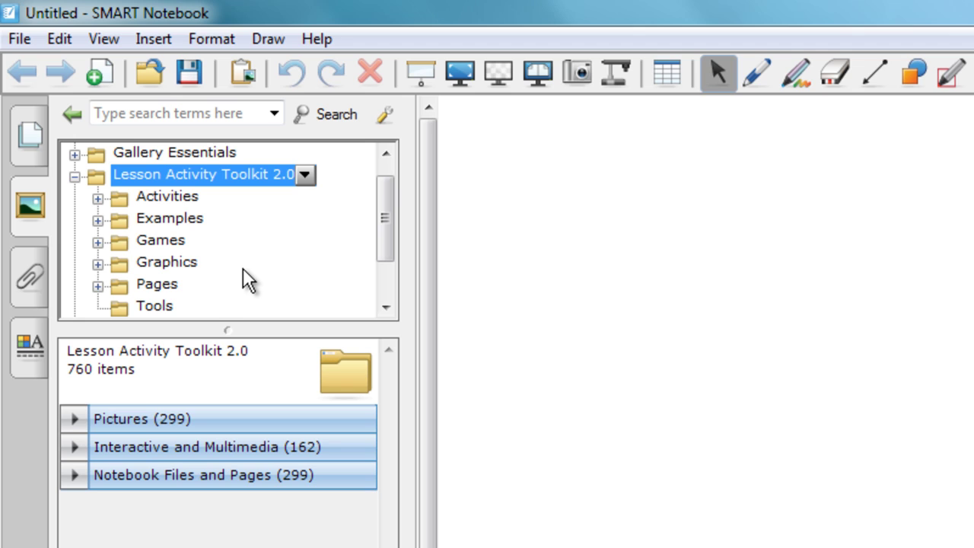
{"action": "left_click", "coordinate": [193, 223]}
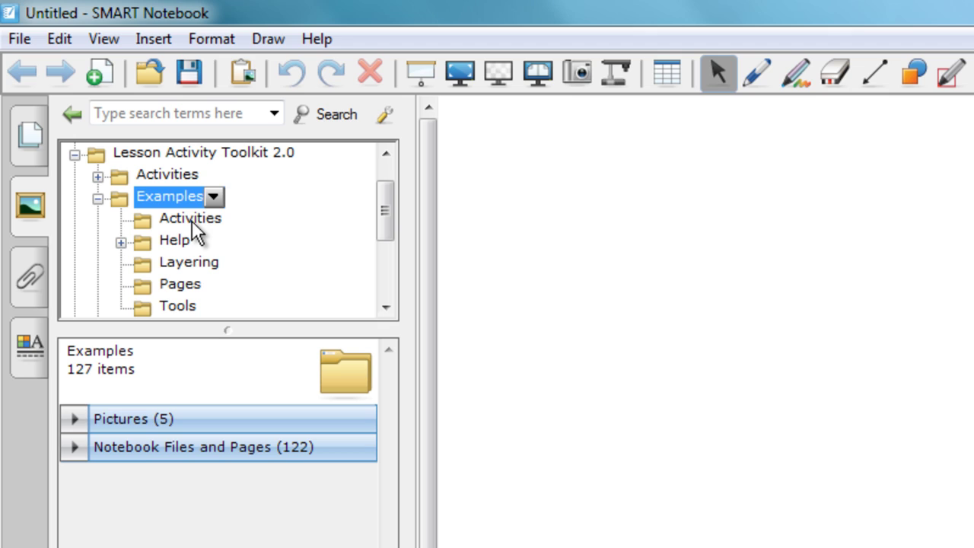
{"action": "left_click", "coordinate": [200, 442]}
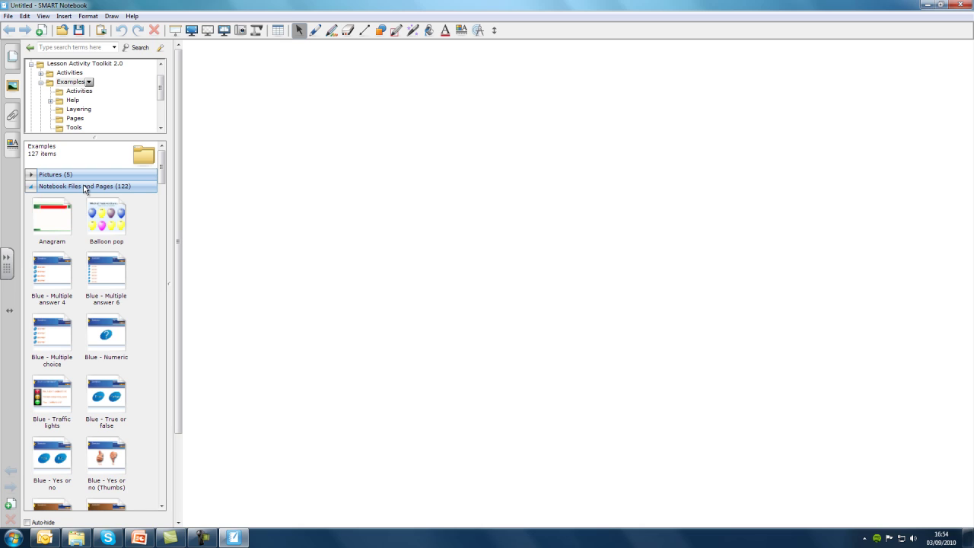
{"action": "left_click", "coordinate": [107, 225]}
- Place the Balloon pop activity on the page and zoom to Entire Page
{"action": "left_click_drag", "start_coordinate": [108, 225], "coordinate": [282, 228]}
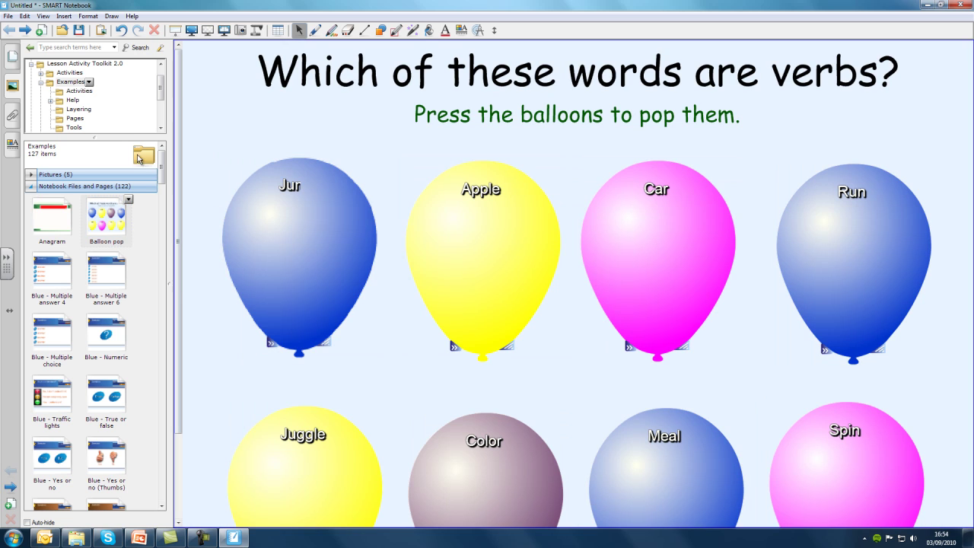
{"action": "left_click", "coordinate": [43, 17]}
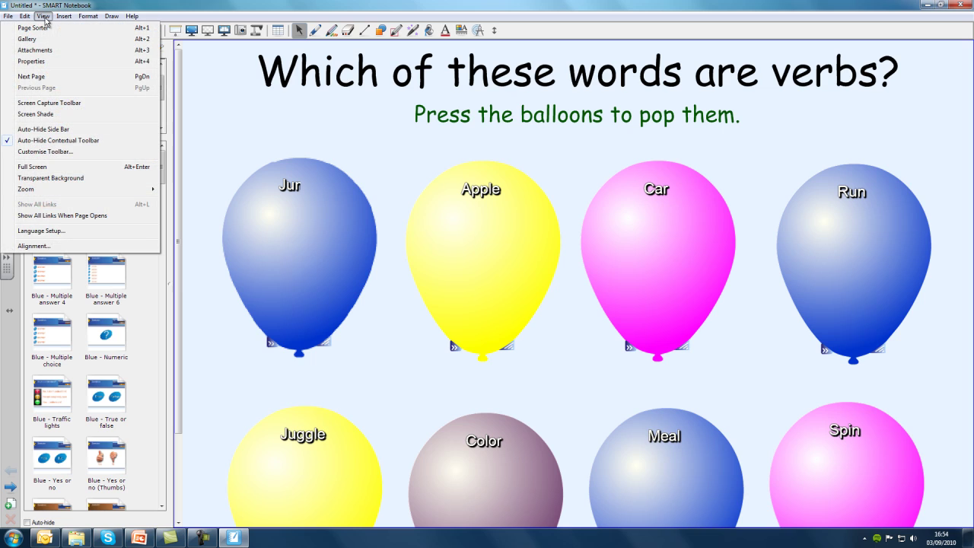
{"action": "mouse_move", "coordinate": [26, 188]}
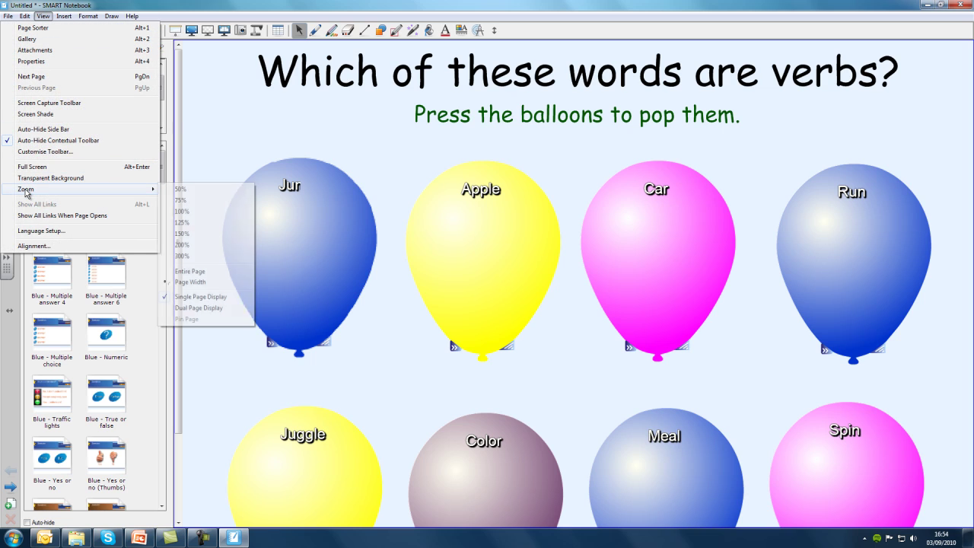
{"action": "left_click", "coordinate": [187, 273]}
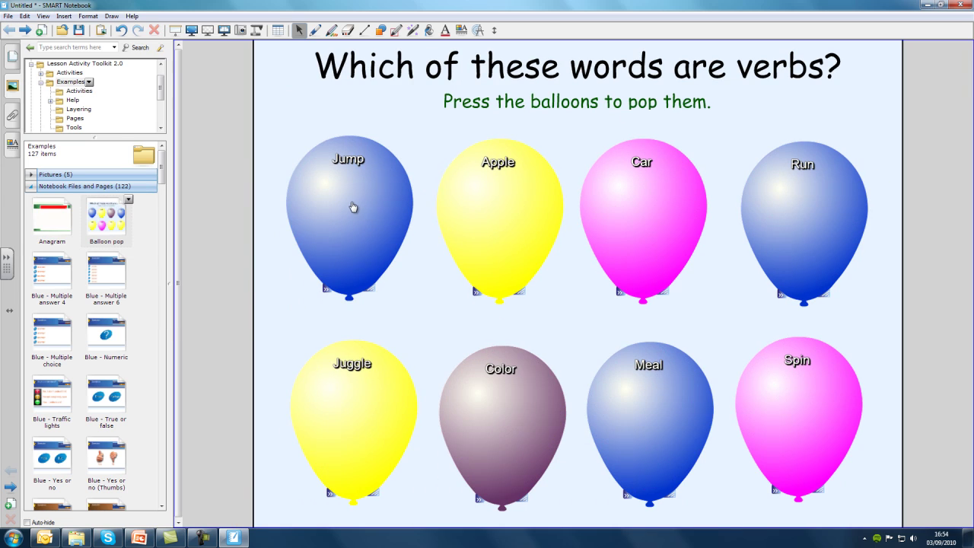
- Pop the Jump, Run, Juggle and Color balloons, then restore all four
{"action": "left_click", "coordinate": [353, 206]}
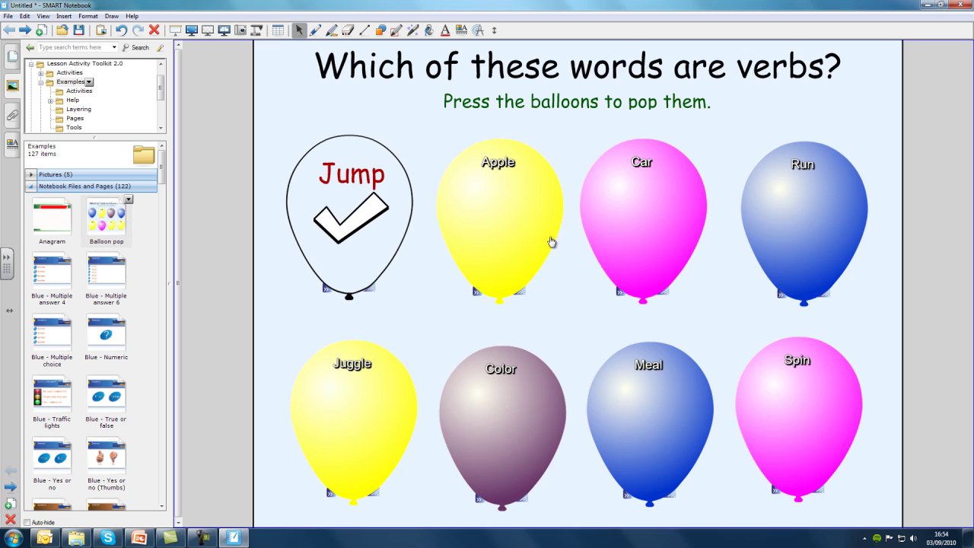
{"action": "left_click", "coordinate": [814, 202]}
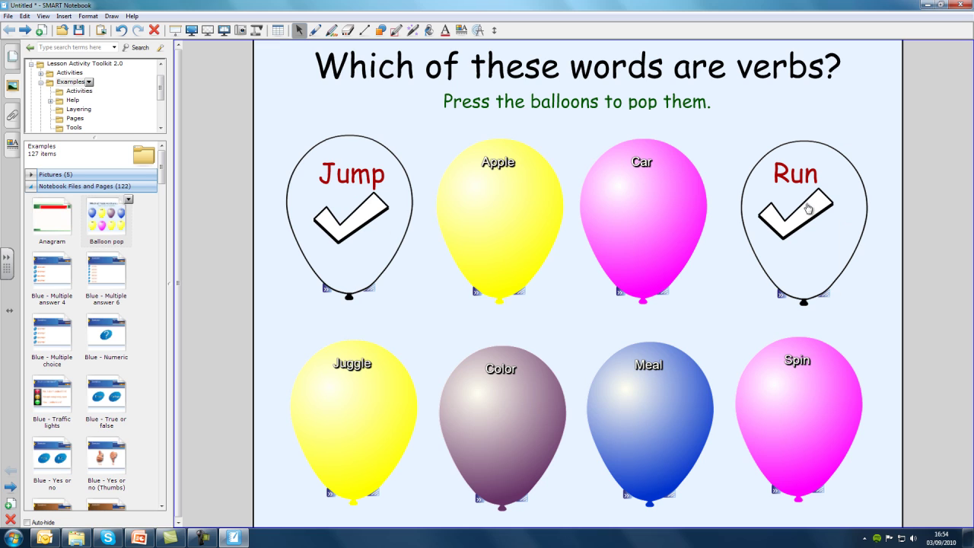
{"action": "left_click", "coordinate": [354, 423]}
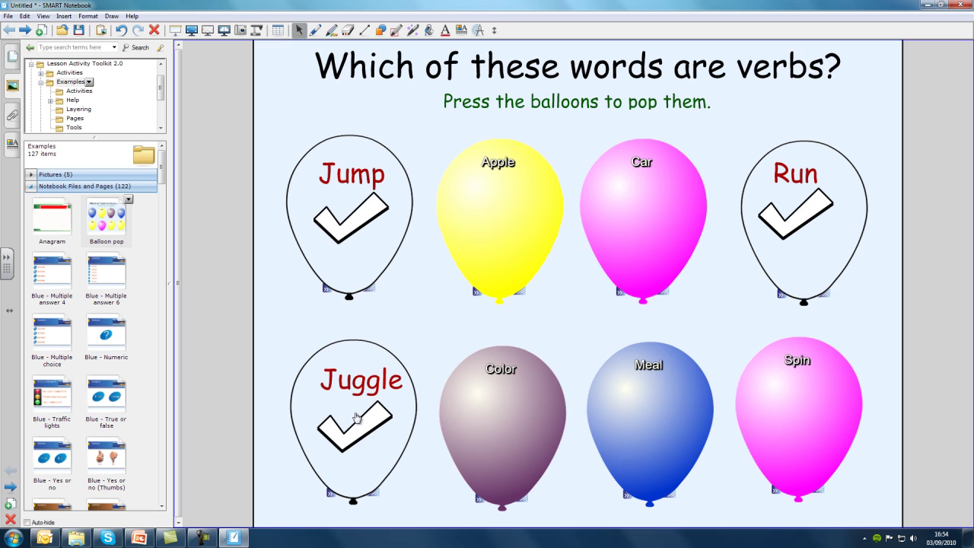
{"action": "left_click", "coordinate": [529, 426]}
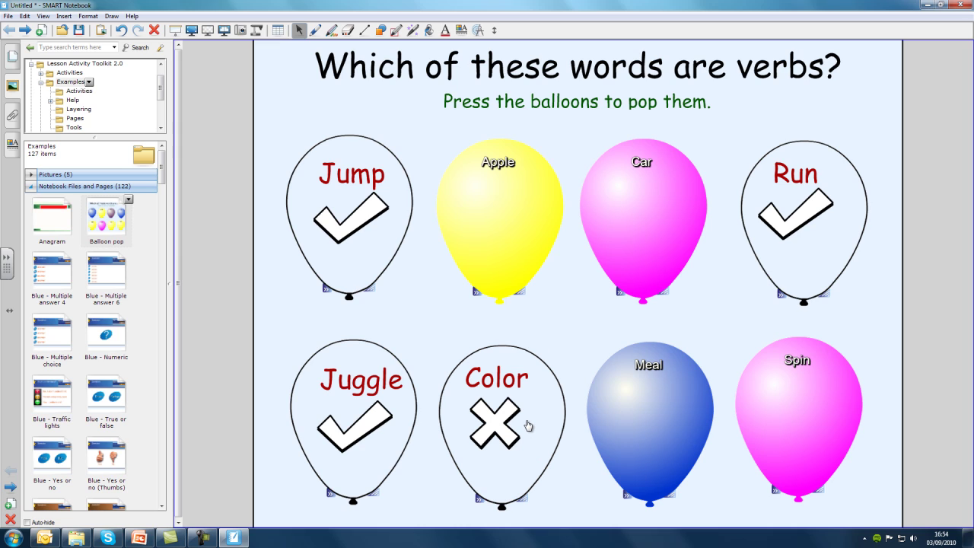
{"action": "left_click", "coordinate": [371, 222]}
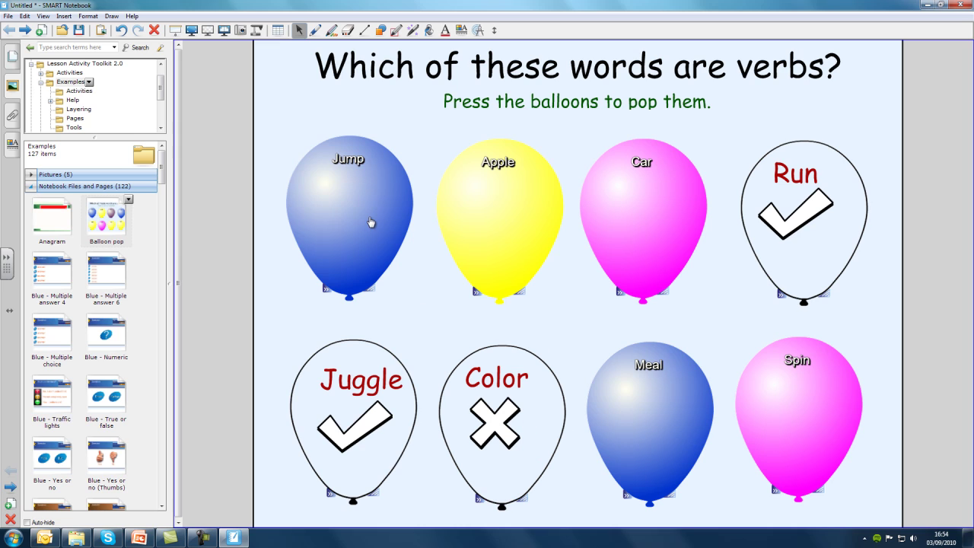
{"action": "left_click", "coordinate": [819, 233]}
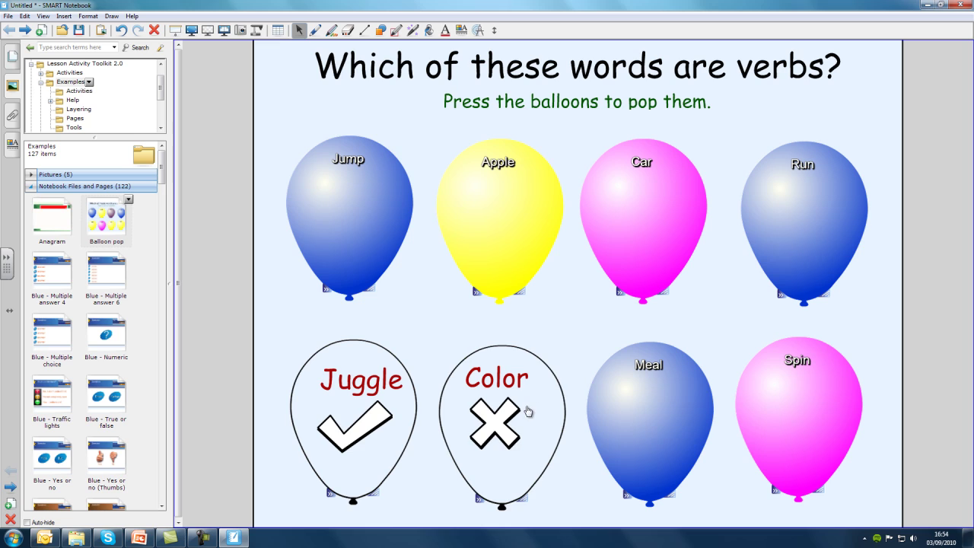
{"action": "left_click", "coordinate": [529, 411]}
{"action": "left_click", "coordinate": [364, 416]}
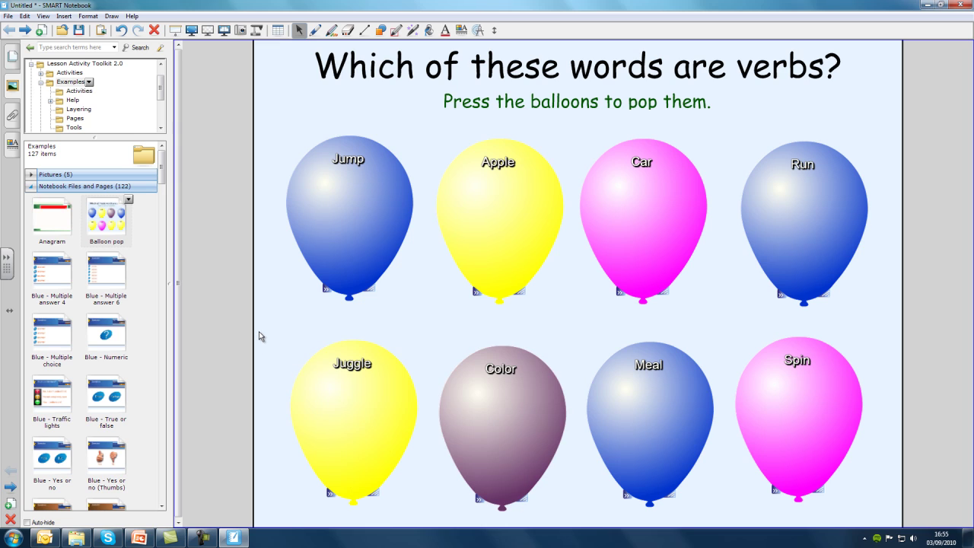
- Sort several angle cards into the acute and obtuse columns by hand
{"action": "left_click_drag", "start_coordinate": [161, 169], "coordinate": [291, 220]}
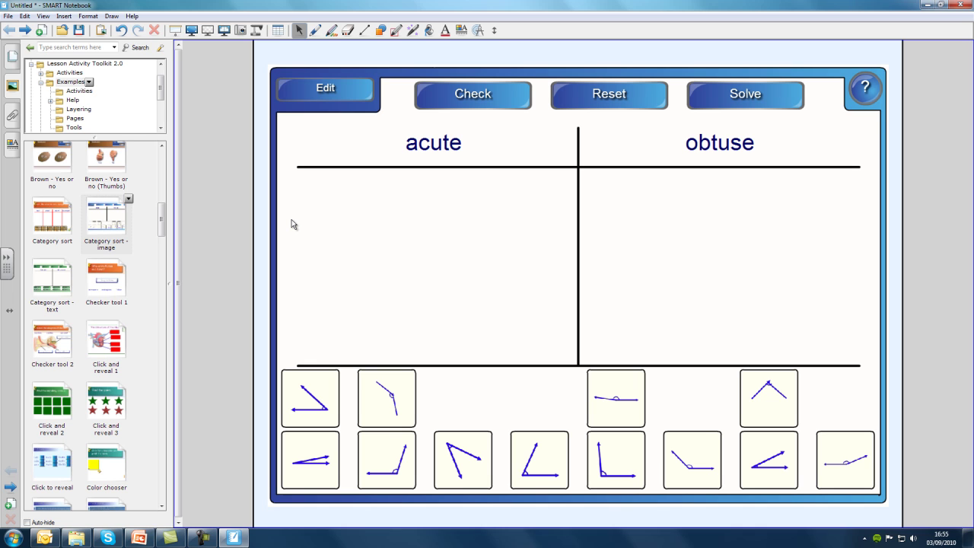
{"action": "left_click_drag", "start_coordinate": [320, 393], "coordinate": [439, 260]}
{"action": "left_click_drag", "start_coordinate": [389, 408], "coordinate": [687, 279]}
{"action": "left_click_drag", "start_coordinate": [617, 412], "coordinate": [621, 335]}
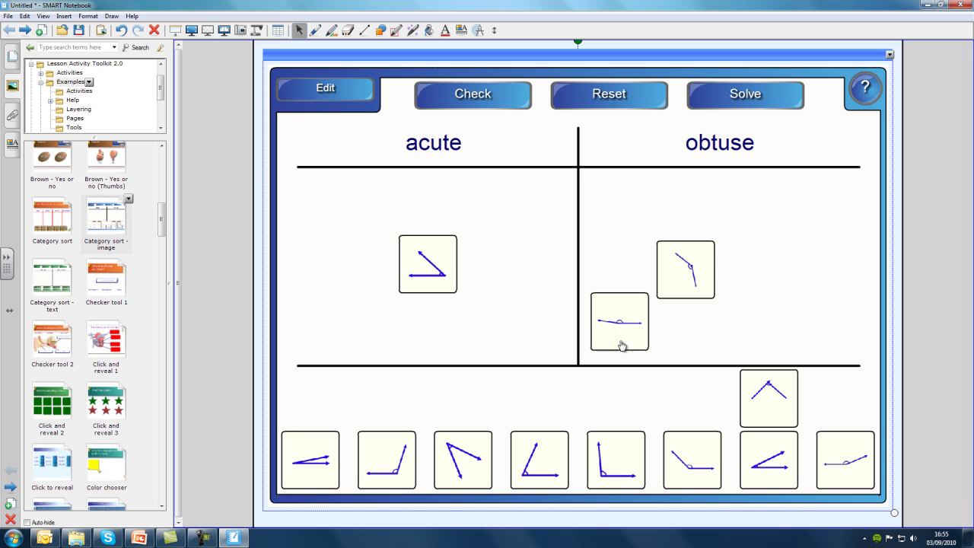
{"action": "left_click_drag", "start_coordinate": [544, 467], "coordinate": [506, 311]}
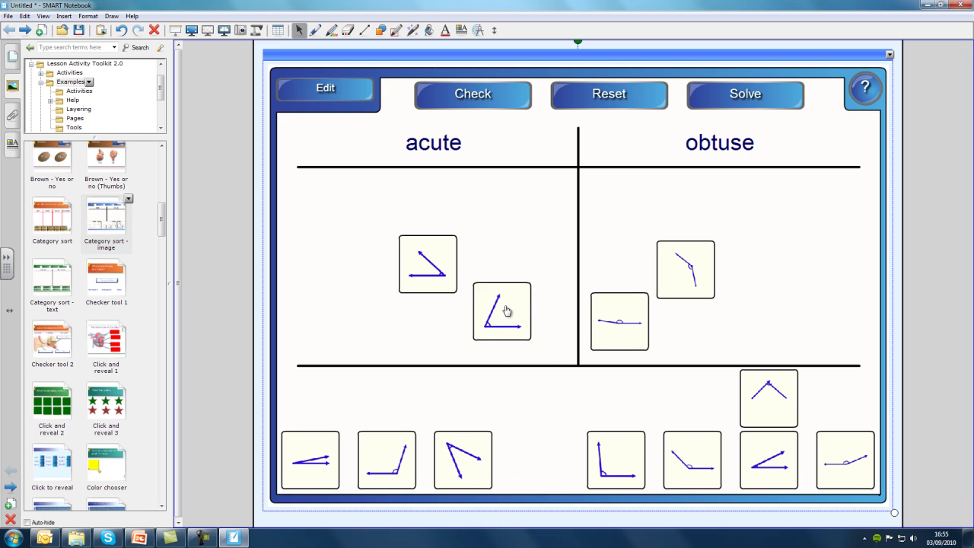
{"action": "left_click_drag", "start_coordinate": [393, 468], "coordinate": [626, 211]}
- Check the sort, reveal the solution, then reset all cards to the bottom
{"action": "left_click", "coordinate": [492, 99]}
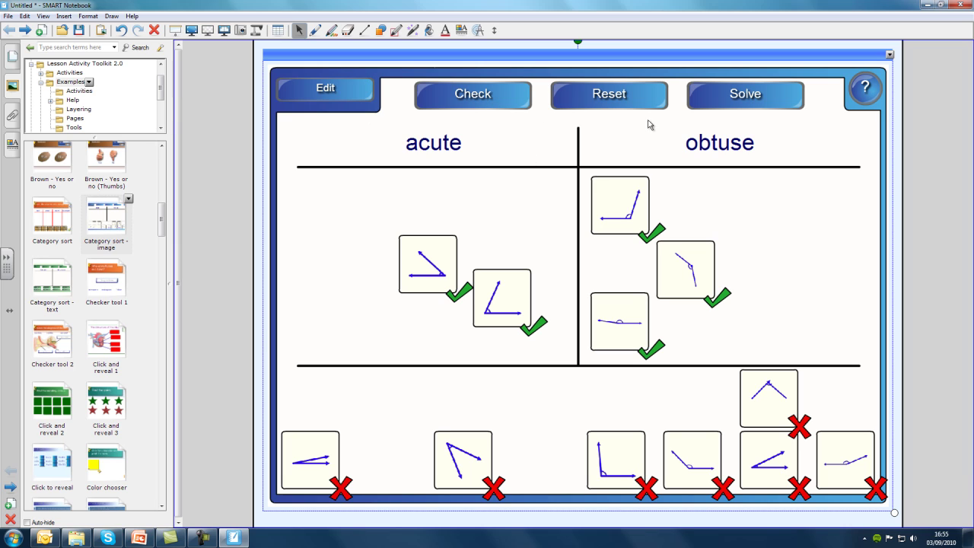
{"action": "left_click", "coordinate": [737, 99]}
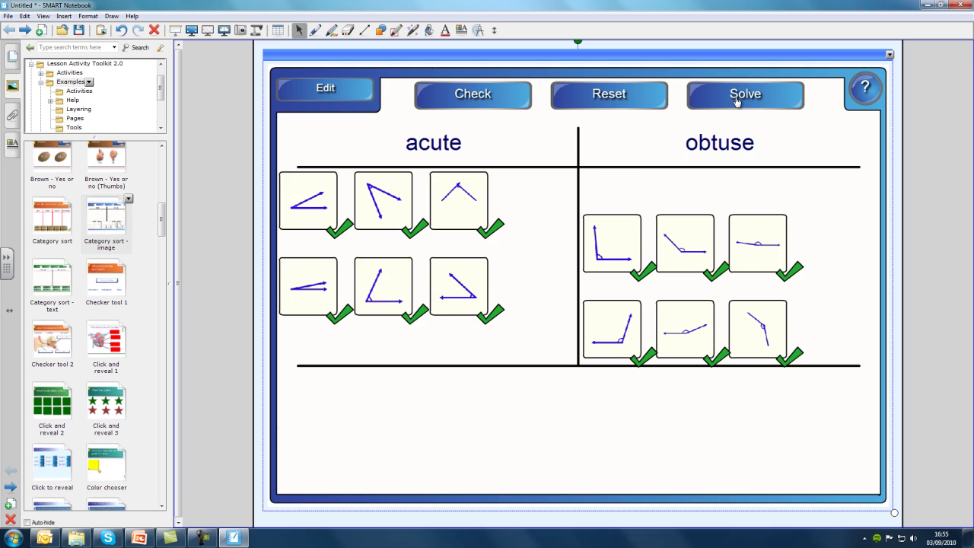
{"action": "left_click", "coordinate": [604, 99]}
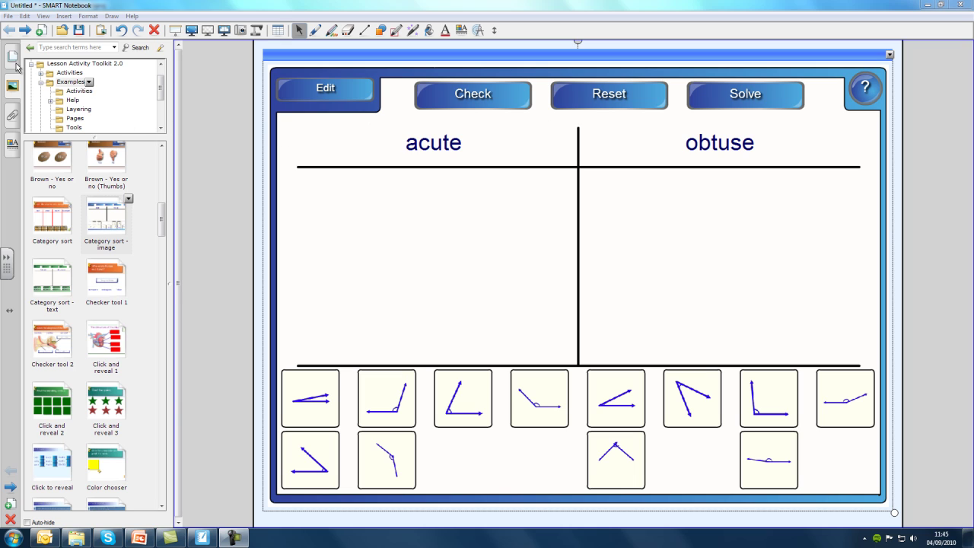
- Delete page 2, the Balloon pop verbs page, from the Page Sorter
{"action": "left_click", "coordinate": [13, 60]}
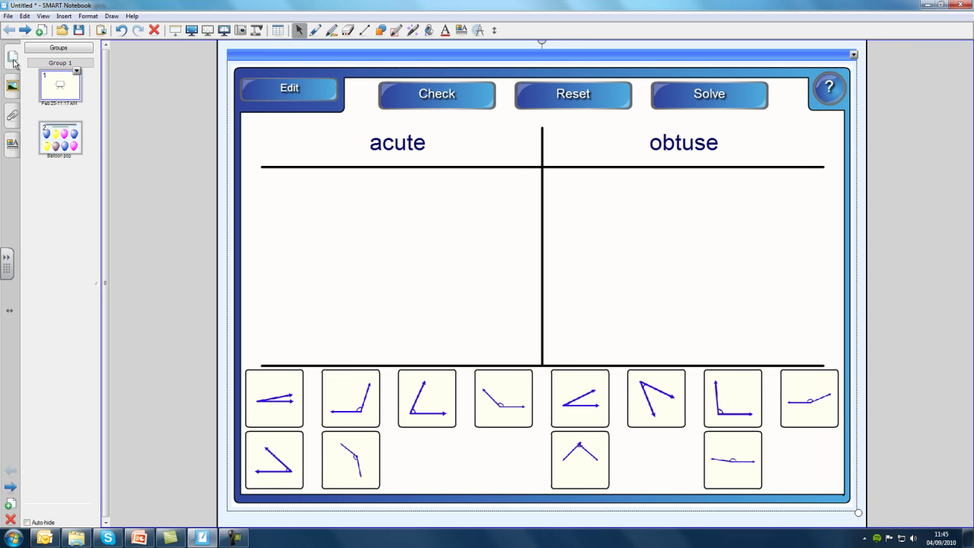
{"action": "left_click", "coordinate": [53, 140]}
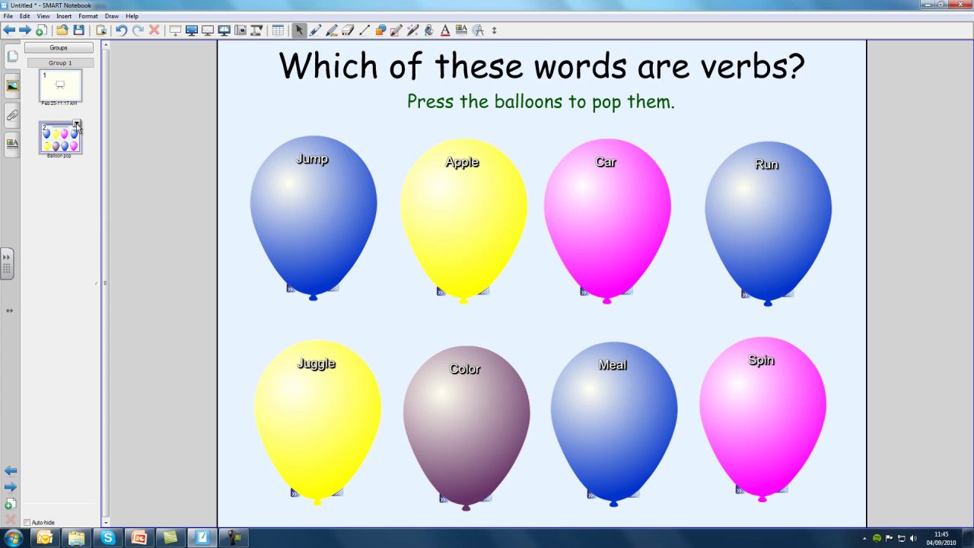
{"action": "left_click", "coordinate": [76, 124]}
{"action": "left_click", "coordinate": [105, 131]}
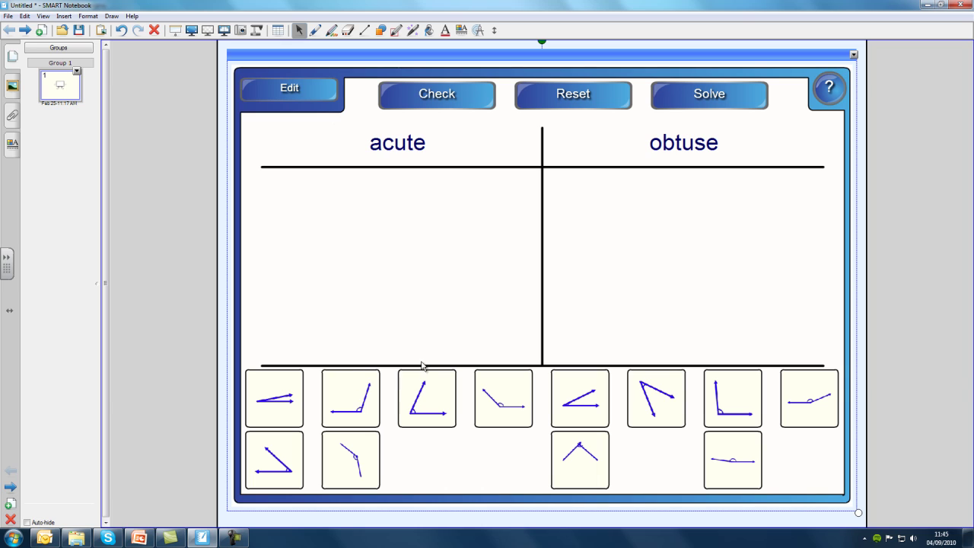
- Edit the activity to use 3 columns and relabel the first column from acute to Meat and fish
{"action": "left_click", "coordinate": [290, 93]}
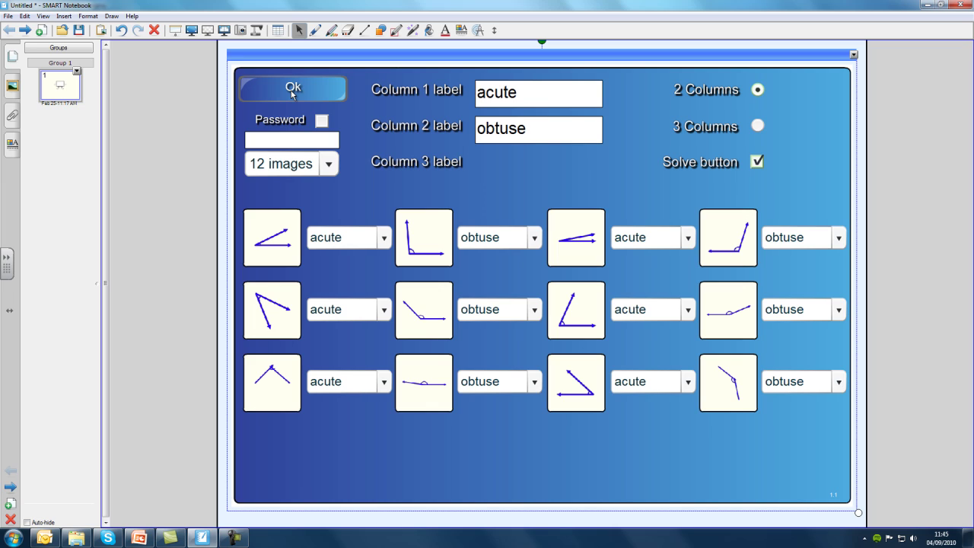
{"action": "left_click", "coordinate": [758, 126]}
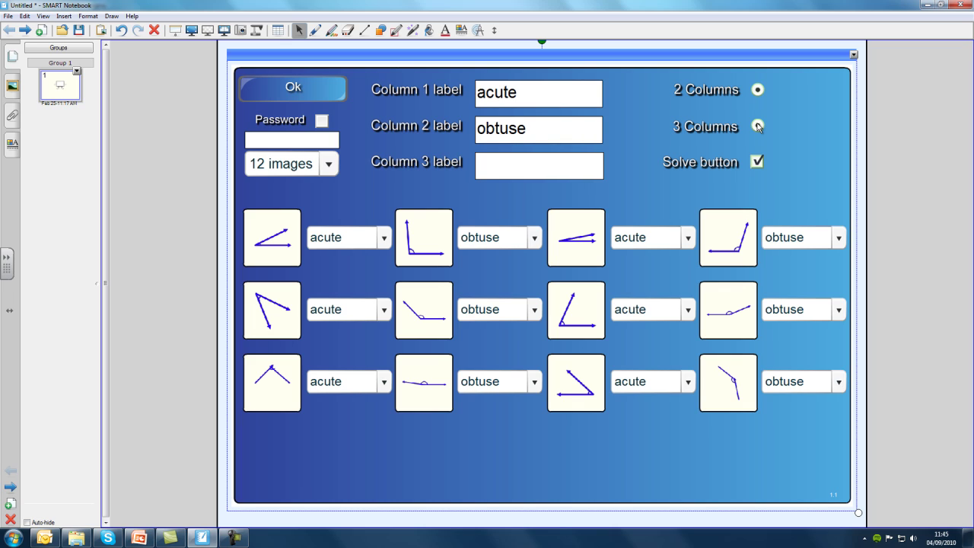
{"action": "double_click", "coordinate": [496, 92]}
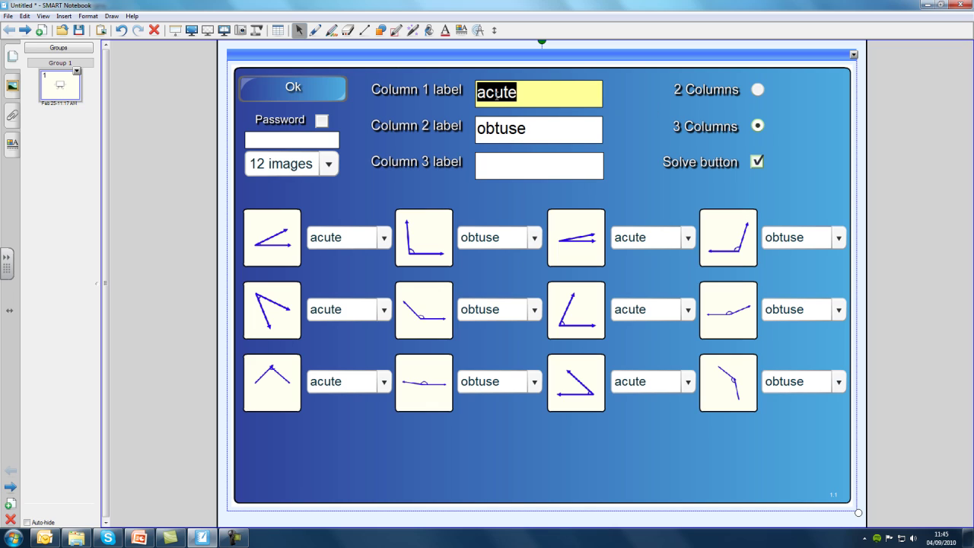
{"action": "type", "text": "Meat"}
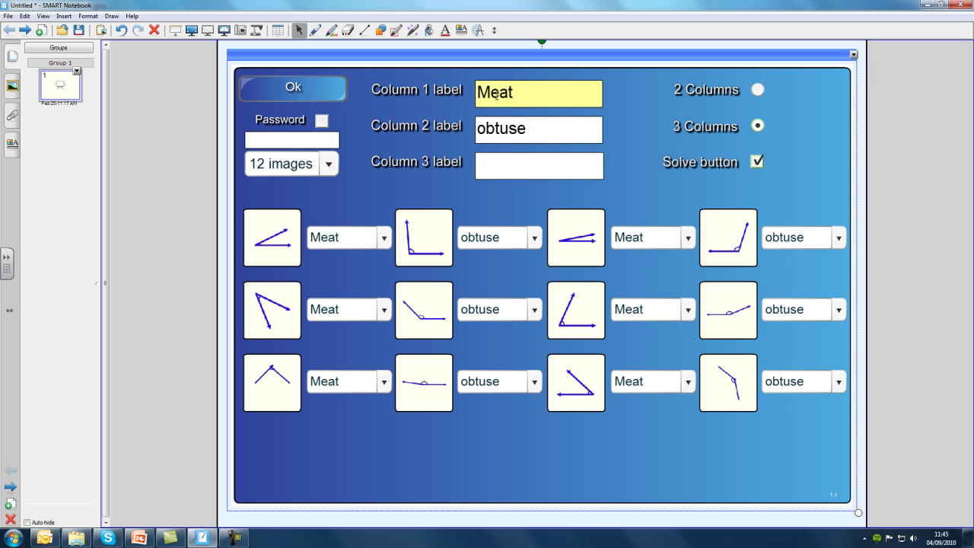
{"action": "type", "text": " and fish"}
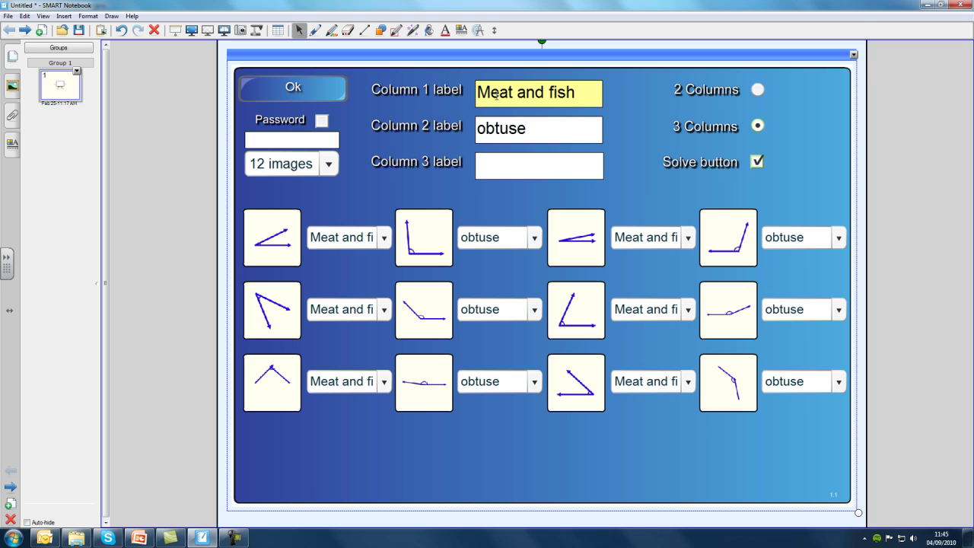
- Relabel column two as Fruit and vegetables and column three as Starches
{"action": "left_click", "coordinate": [497, 128]}
{"action": "double_click", "coordinate": [497, 128]}
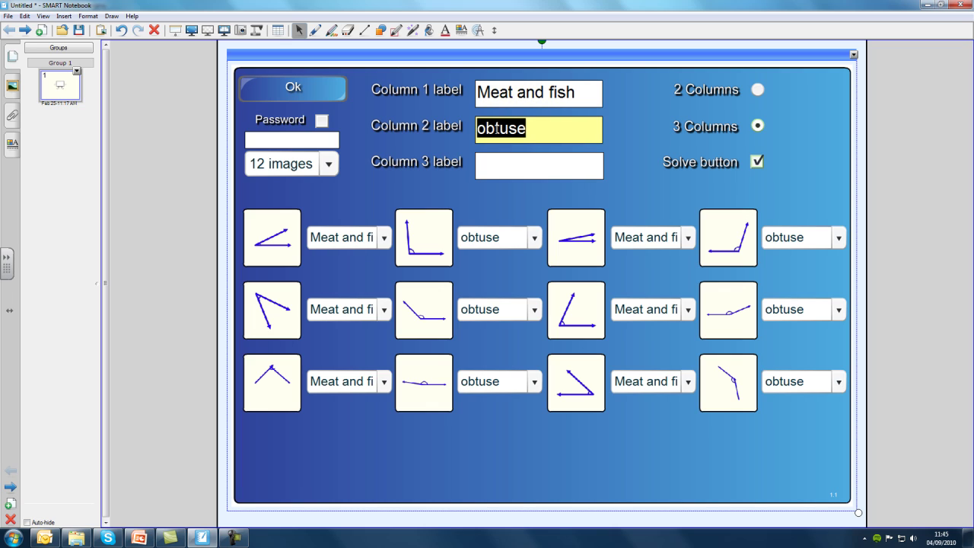
{"action": "type", "text": "Fruit"}
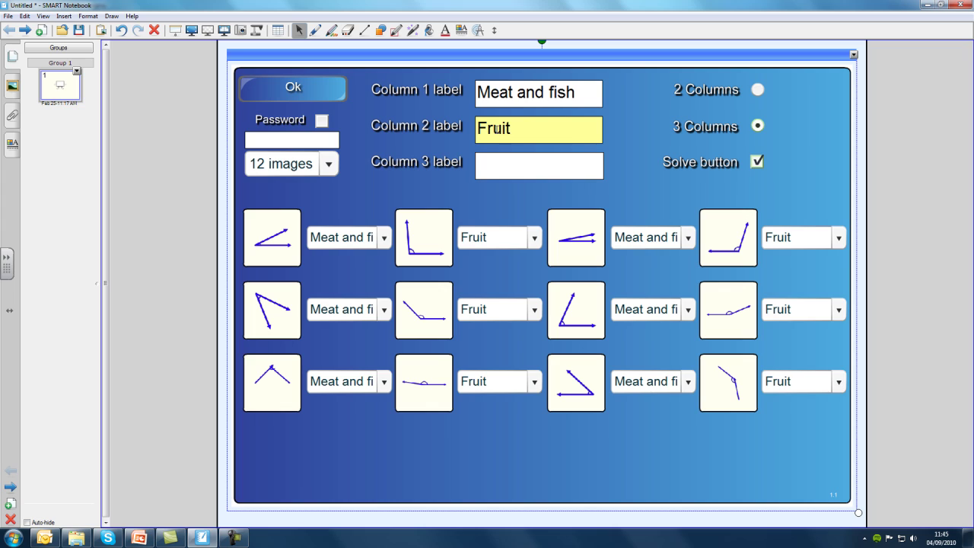
{"action": "type", "text": " and vegetables"}
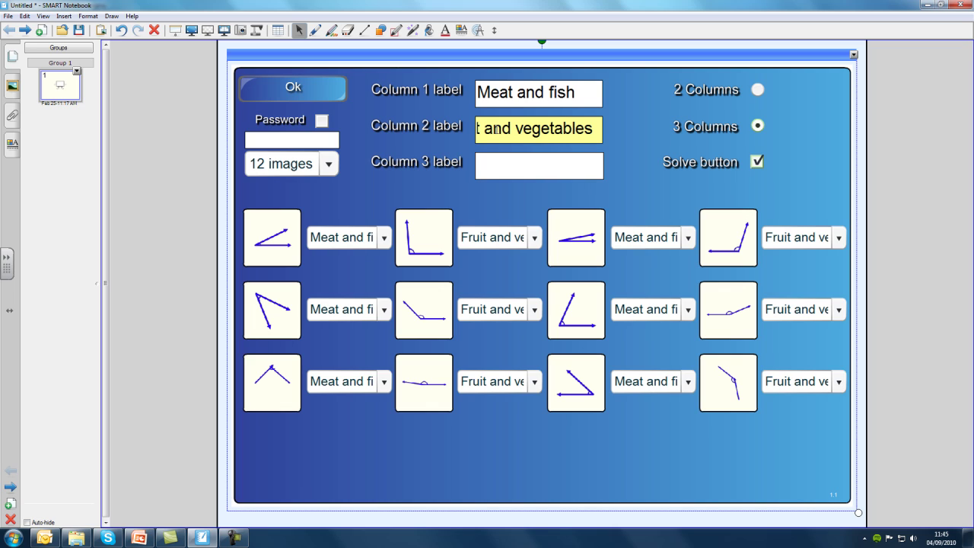
{"action": "left_click", "coordinate": [494, 165]}
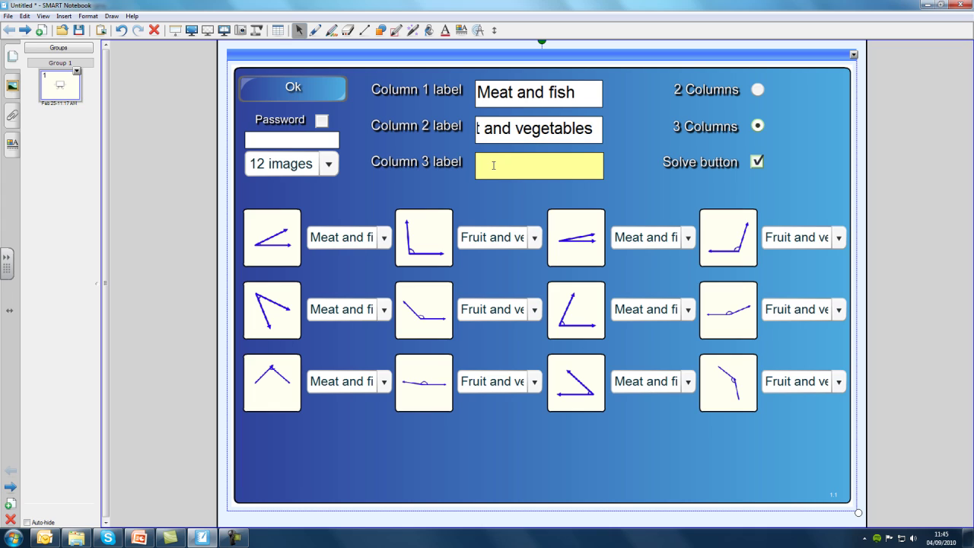
{"action": "type", "text": "Starches"}
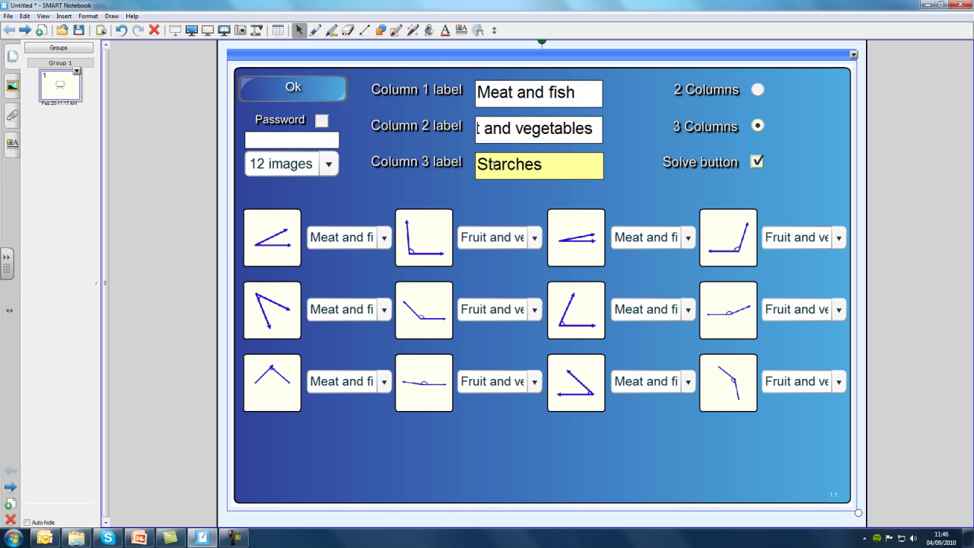
{"action": "left_click", "coordinate": [332, 164]}
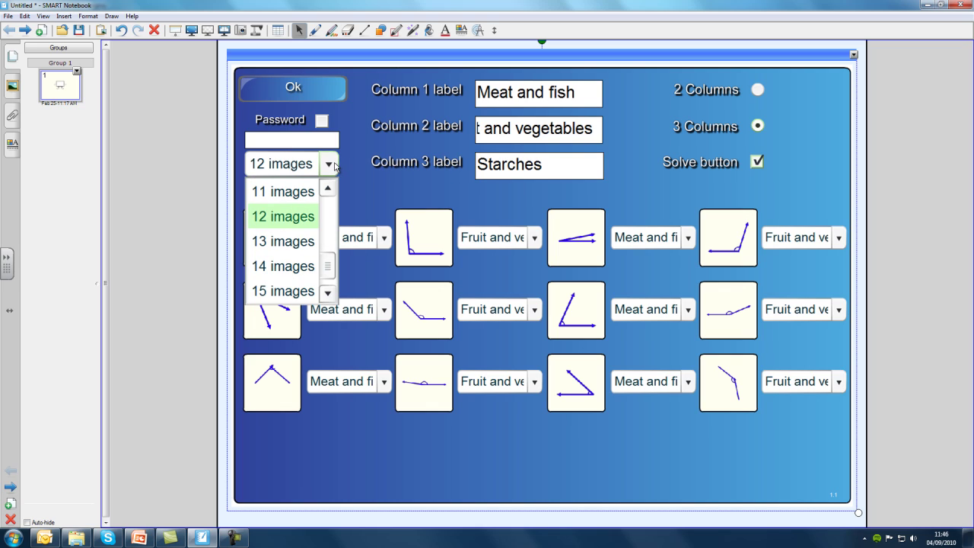
- Set the activity's image count to 15 and bring the Gallery back
{"action": "left_click", "coordinate": [282, 292]}
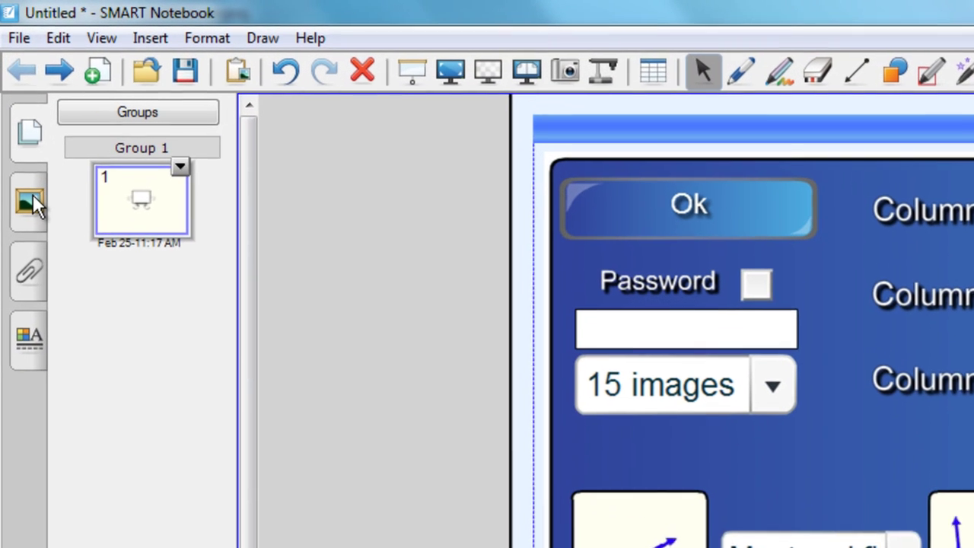
{"action": "left_click", "coordinate": [30, 201]}
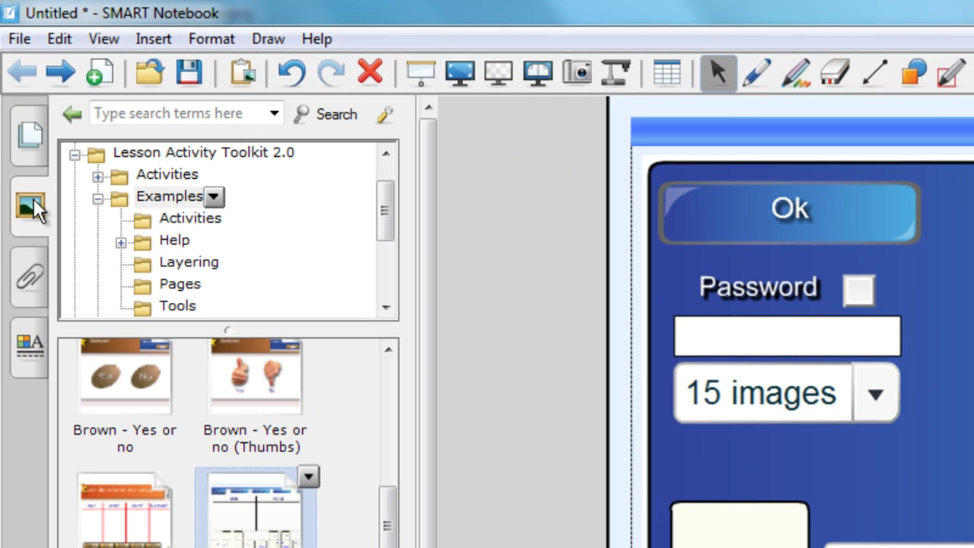
- Search Gallery Essentials for 'food', show the 73 pictures, and drop the Apple into the first slot
{"action": "left_click", "coordinate": [74, 157]}
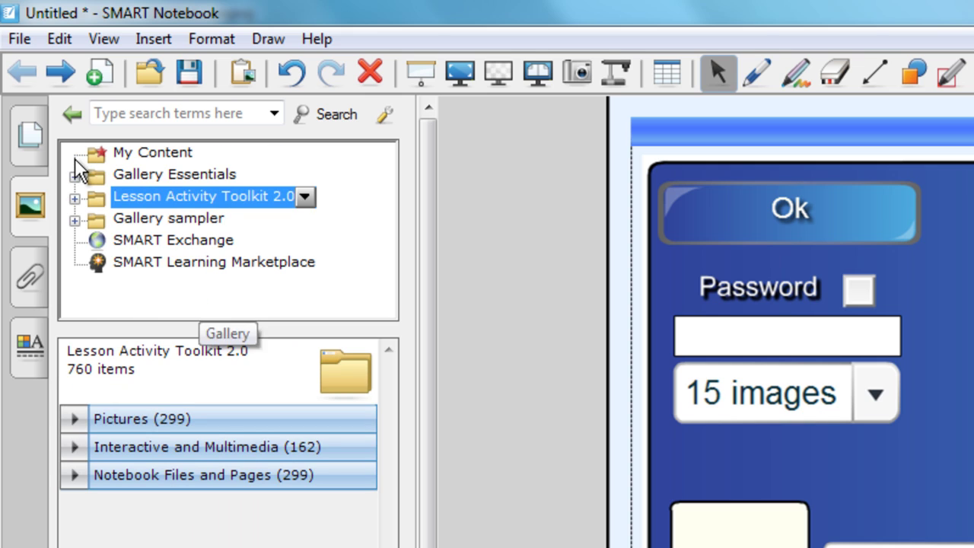
{"action": "double_click", "coordinate": [167, 174]}
{"action": "left_click", "coordinate": [173, 114]}
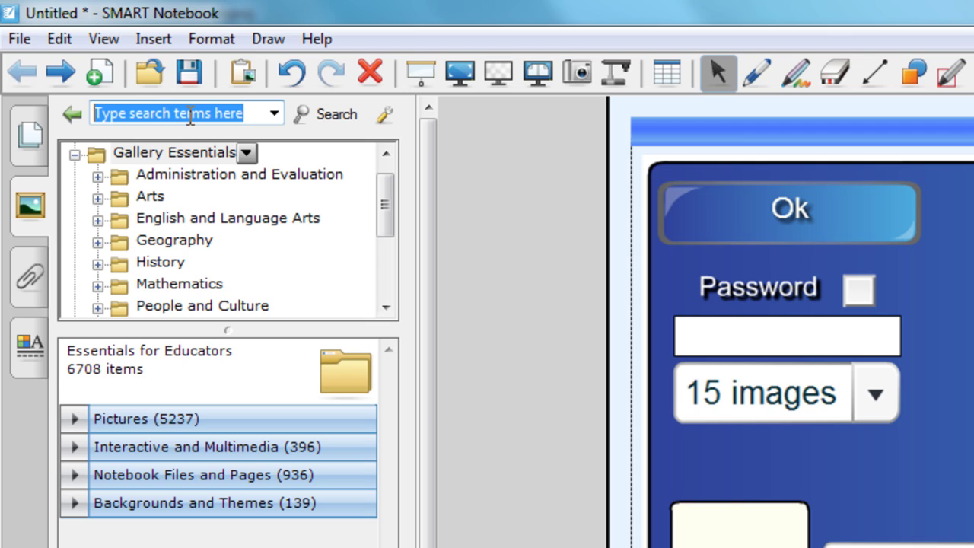
{"action": "type", "text": "food"}
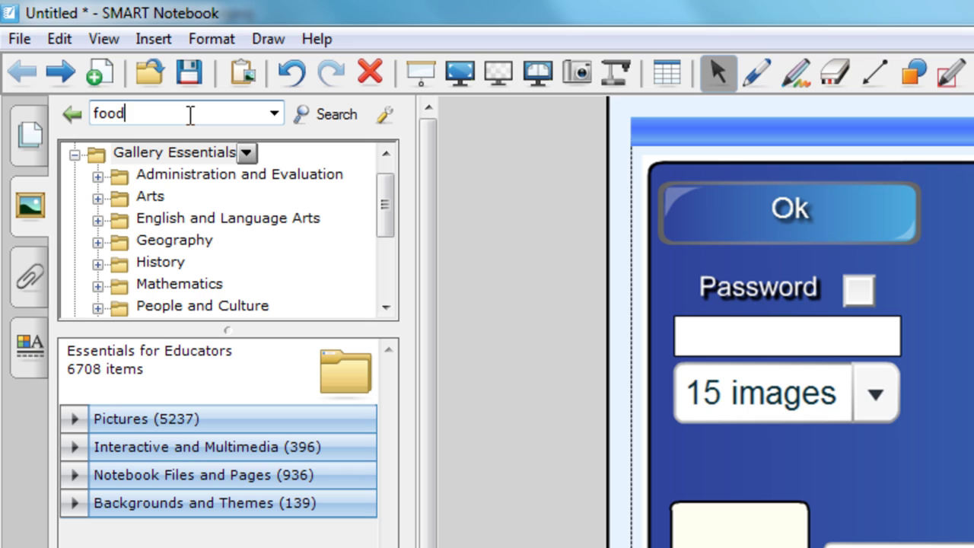
{"action": "left_click", "coordinate": [318, 115]}
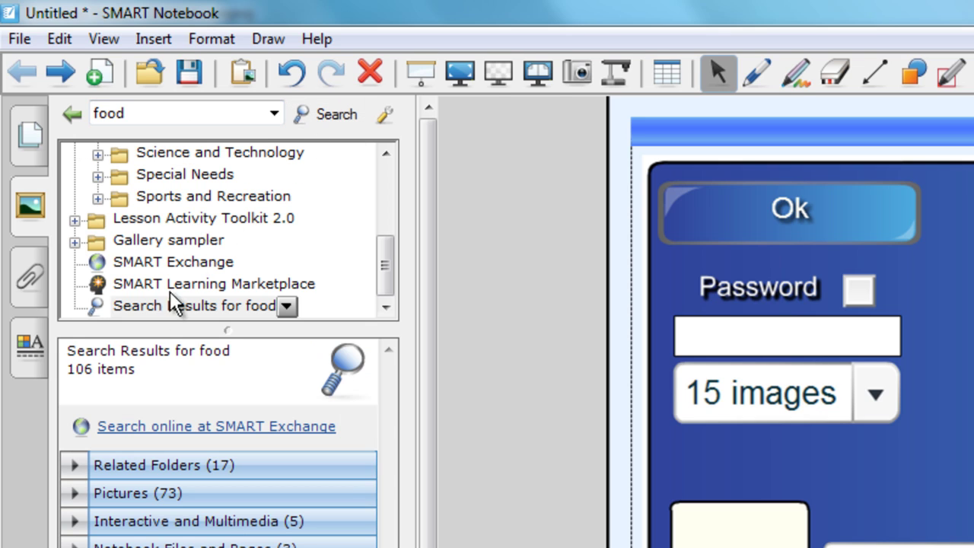
{"action": "left_click", "coordinate": [144, 493]}
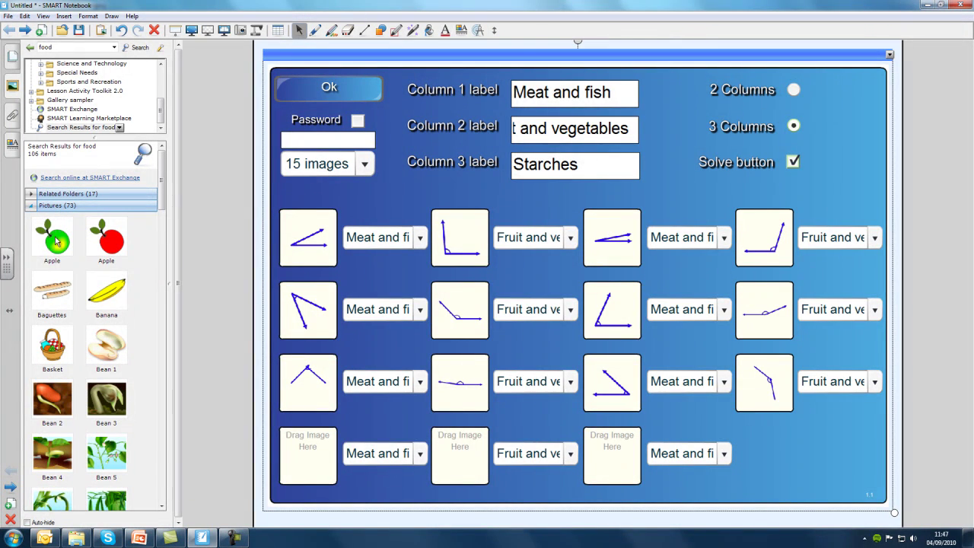
{"action": "left_click_drag", "start_coordinate": [56, 240], "coordinate": [300, 238]}
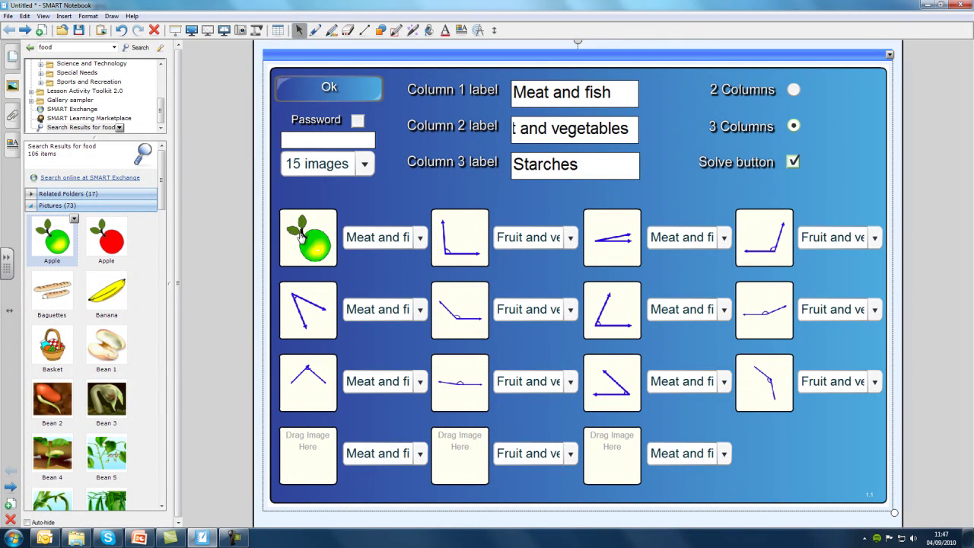
- Drag the Baguettes, Banana and Bread pictures from the gallery into the empty image boxes
{"action": "left_click", "coordinate": [49, 295]}
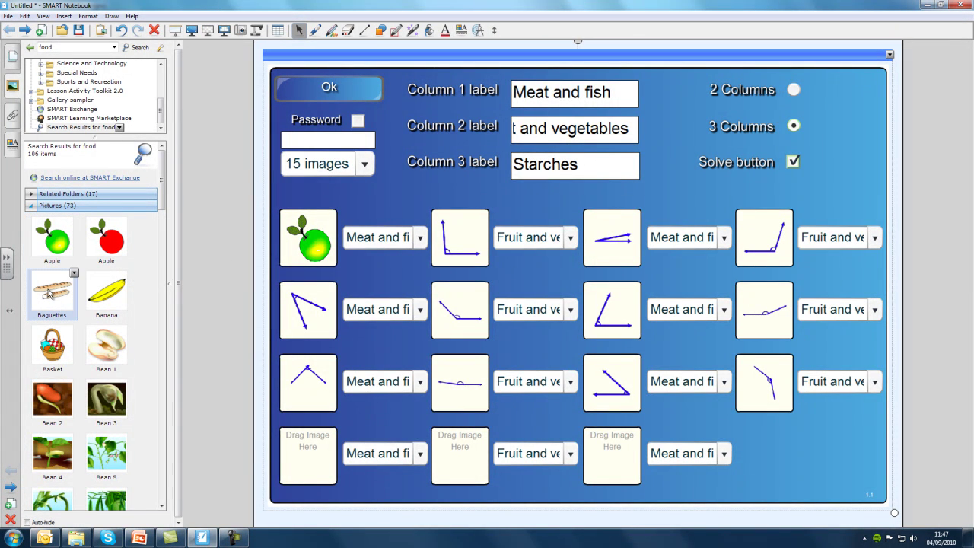
{"action": "left_click_drag", "start_coordinate": [48, 295], "coordinate": [460, 248]}
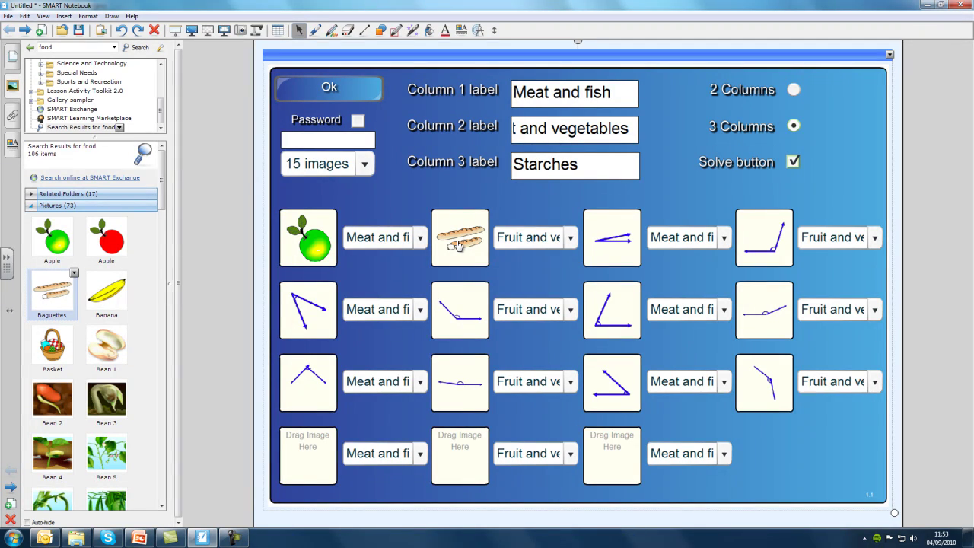
{"action": "left_click", "coordinate": [109, 294]}
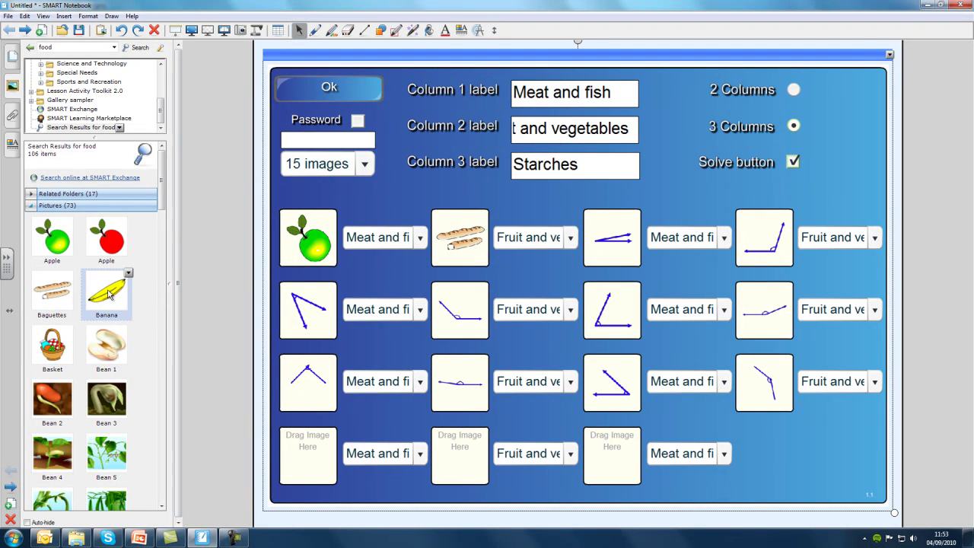
{"action": "left_click_drag", "start_coordinate": [99, 296], "coordinate": [317, 315]}
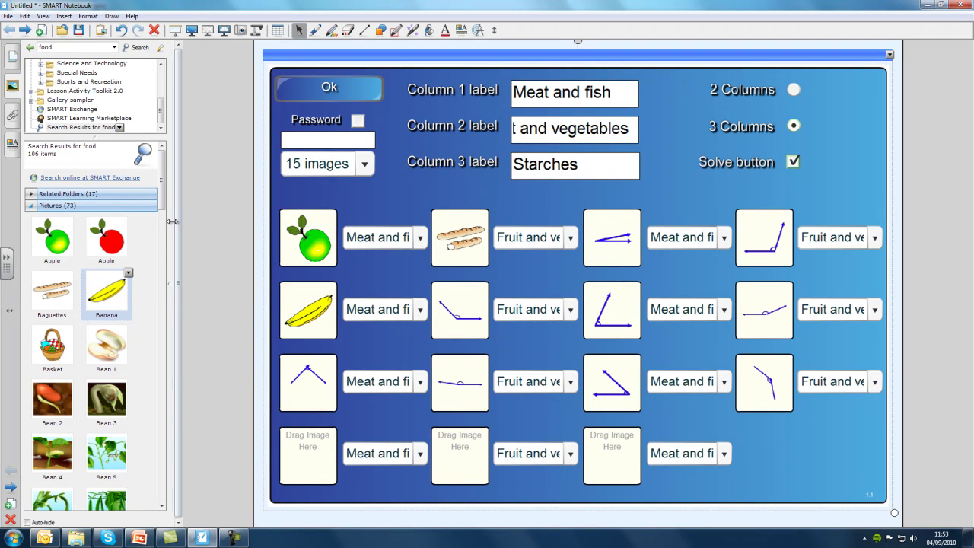
{"action": "left_click_drag", "start_coordinate": [161, 204], "coordinate": [161, 283]}
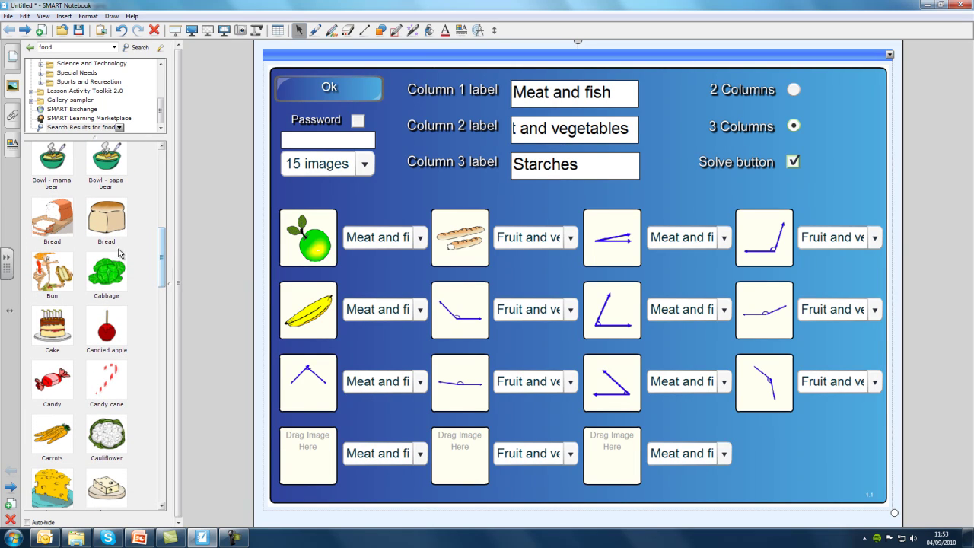
{"action": "left_click_drag", "start_coordinate": [105, 227], "coordinate": [460, 313]}
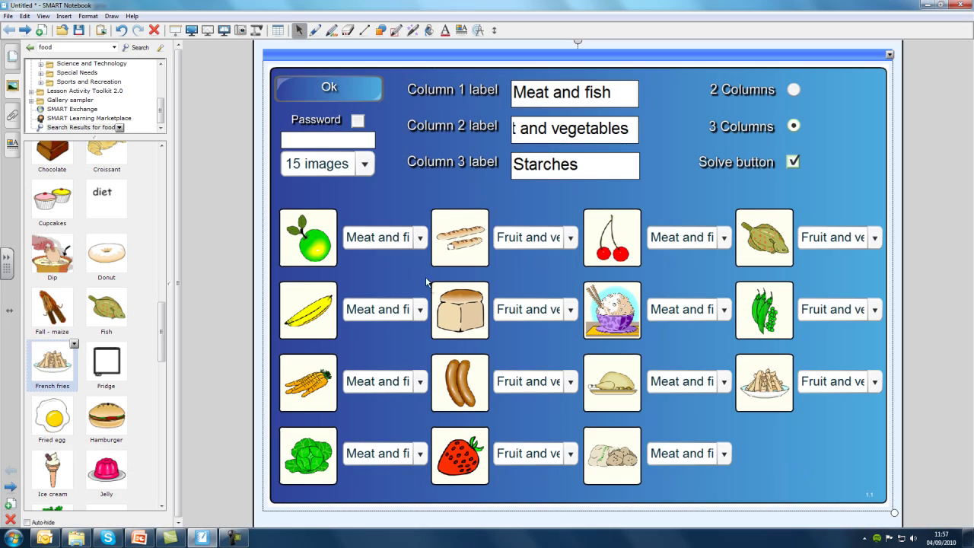
- Set the apple, banana and carrots to Fruit and vegetables, then finish editing to show the activity
{"action": "left_click", "coordinate": [421, 238]}
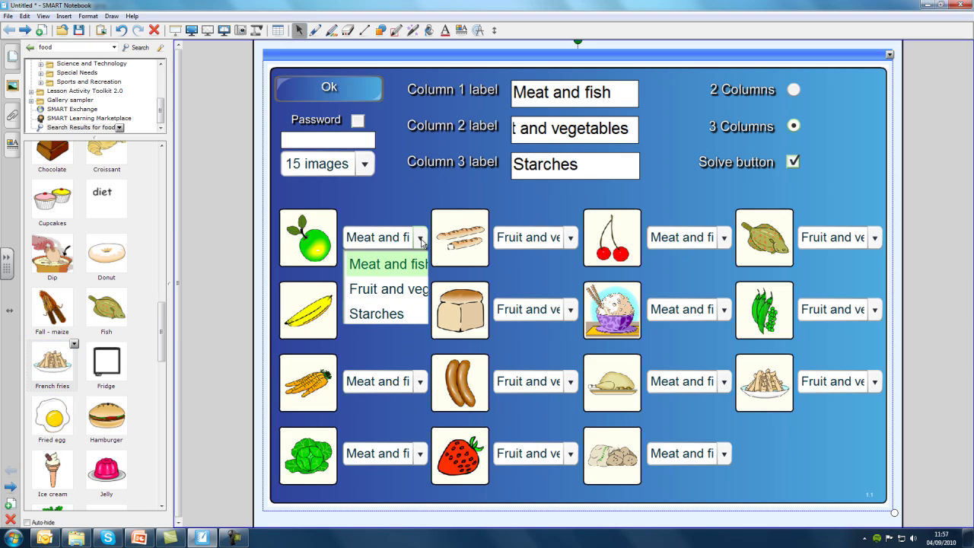
{"action": "left_click", "coordinate": [390, 290]}
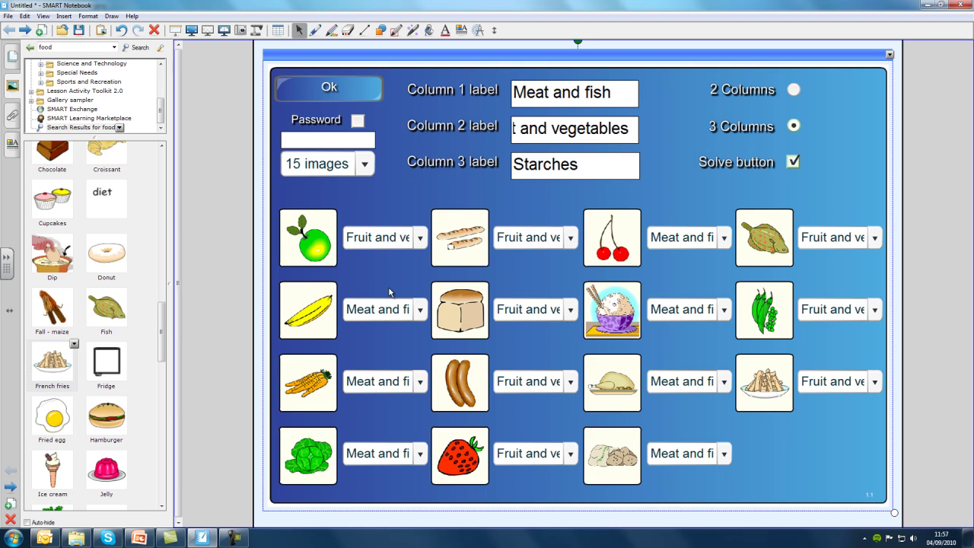
{"action": "left_click", "coordinate": [420, 309]}
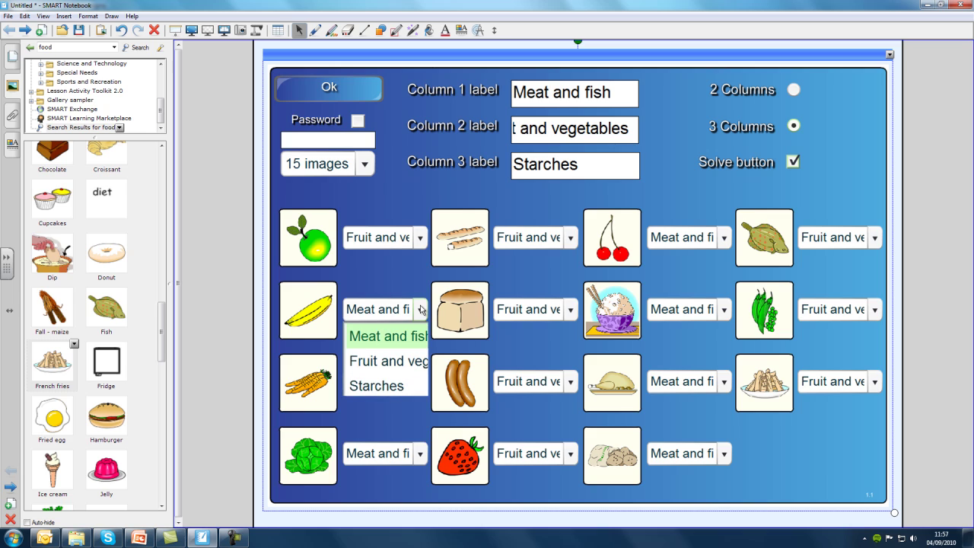
{"action": "left_click", "coordinate": [388, 360]}
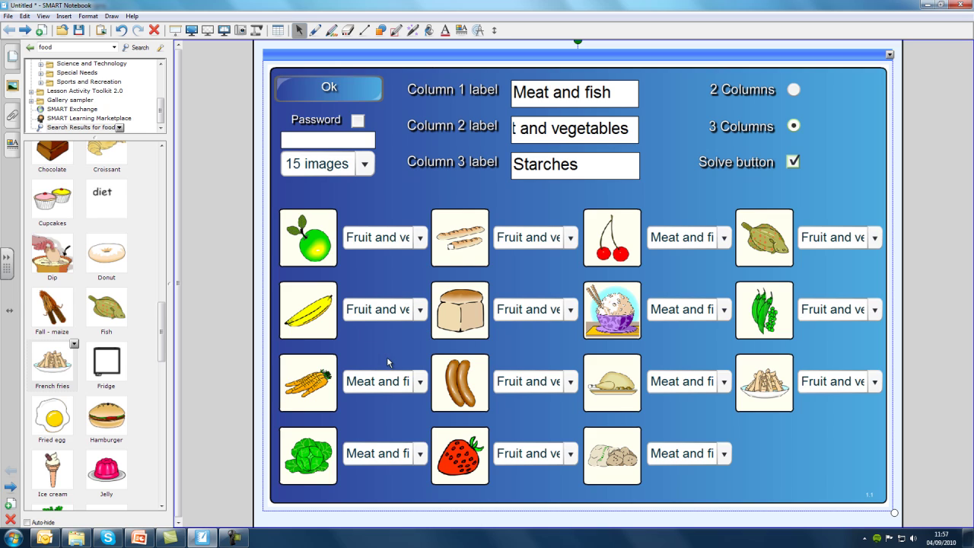
{"action": "left_click", "coordinate": [420, 380]}
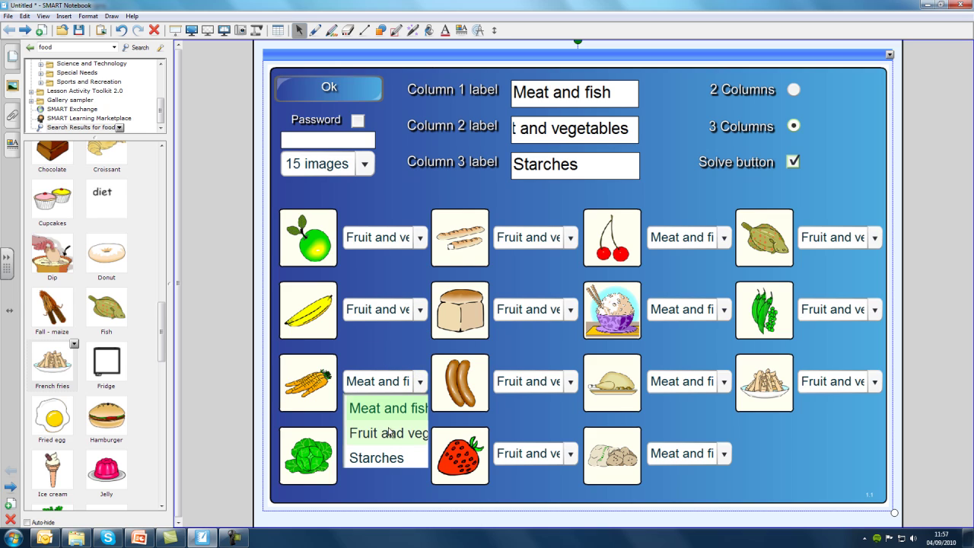
{"action": "left_click", "coordinate": [390, 434]}
{"action": "left_click", "coordinate": [420, 454]}
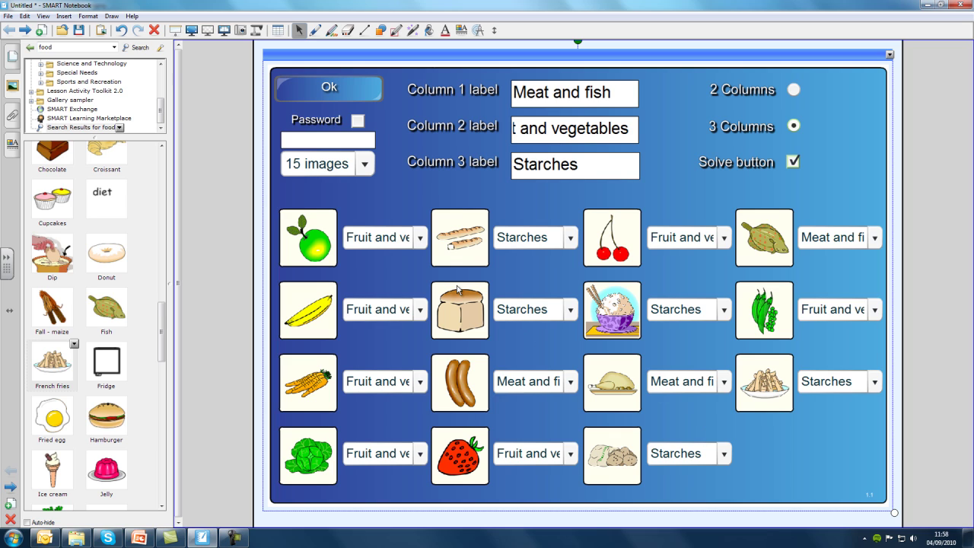
{"action": "left_click", "coordinate": [340, 91]}
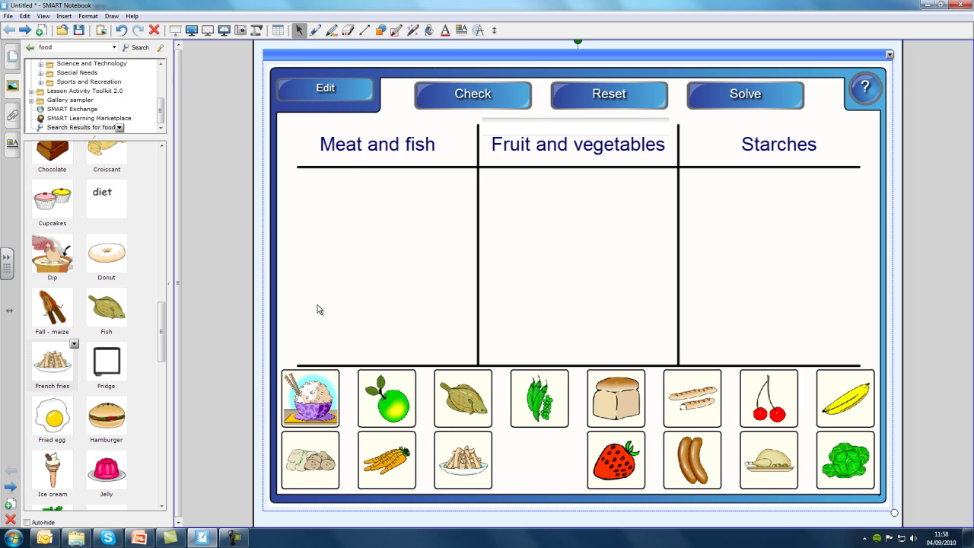
- Sort rice, bread, baguettes and fries into Starches, cherries, peas and strawberry into Fruit and vegetables, and fish into Meat and fish
{"action": "left_click_drag", "start_coordinate": [315, 407], "coordinate": [689, 259]}
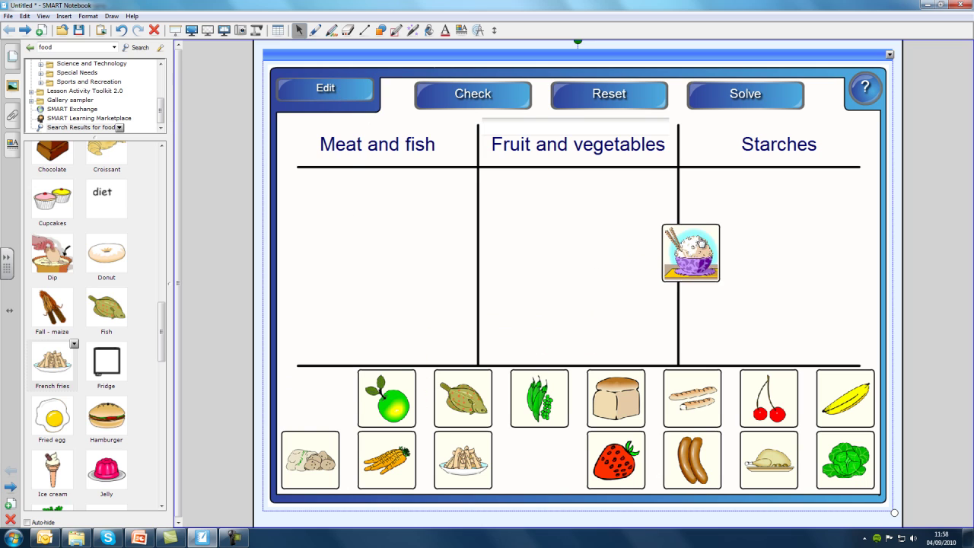
{"action": "left_click_drag", "start_coordinate": [615, 411], "coordinate": [717, 297]}
{"action": "left_click_drag", "start_coordinate": [683, 407], "coordinate": [785, 275]}
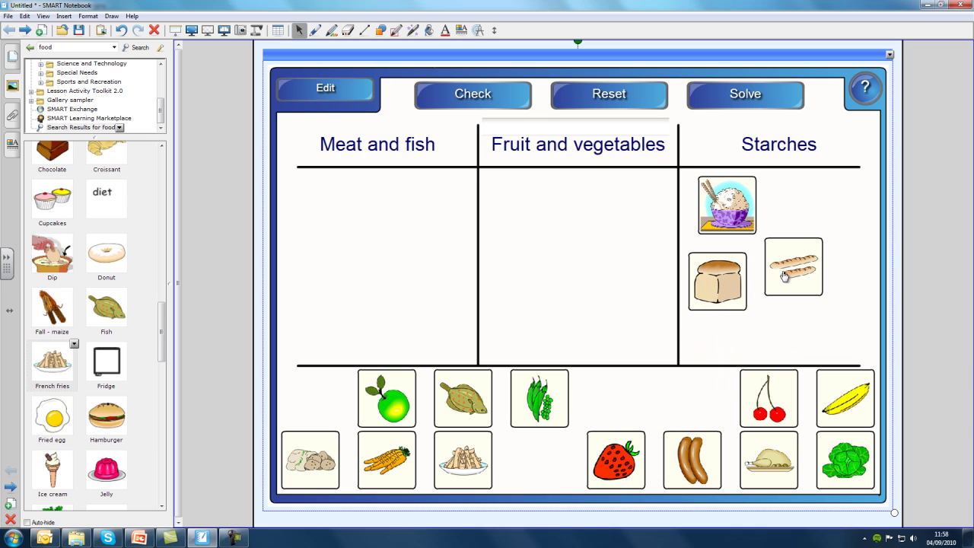
{"action": "left_click_drag", "start_coordinate": [765, 404], "coordinate": [516, 193]}
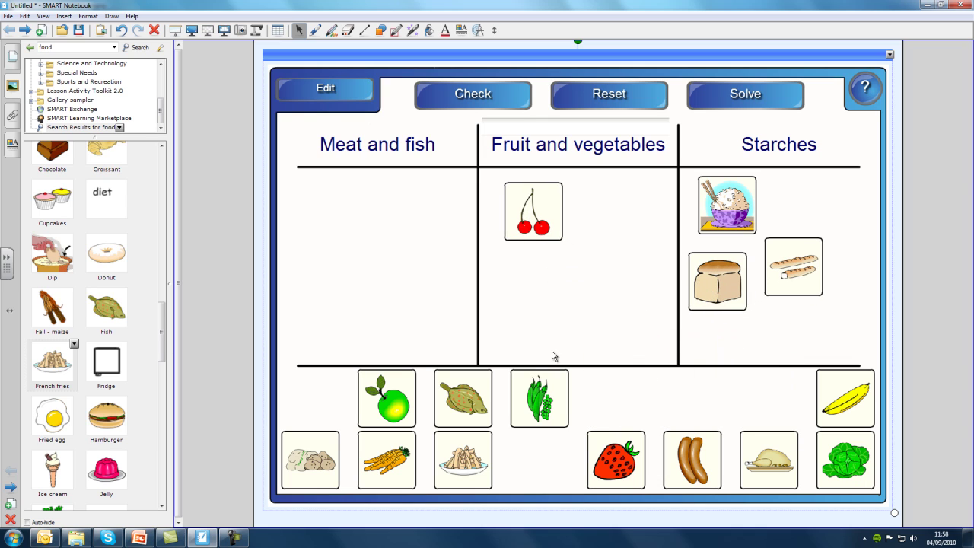
{"action": "left_click_drag", "start_coordinate": [538, 394], "coordinate": [593, 216]}
{"action": "left_click_drag", "start_coordinate": [615, 460], "coordinate": [508, 272]}
{"action": "left_click_drag", "start_coordinate": [467, 402], "coordinate": [332, 224]}
{"action": "left_click_drag", "start_coordinate": [459, 461], "coordinate": [787, 215]}
- Sort banana, lettuce, apple and carrots into Fruit and vegetables, sausages and chicken into Meat and fish, and potatoes into Starches
{"action": "left_click_drag", "start_coordinate": [840, 414], "coordinate": [591, 318]}
{"action": "left_click_drag", "start_coordinate": [856, 473], "coordinate": [654, 303]}
{"action": "left_click_drag", "start_coordinate": [694, 461], "coordinate": [417, 277]}
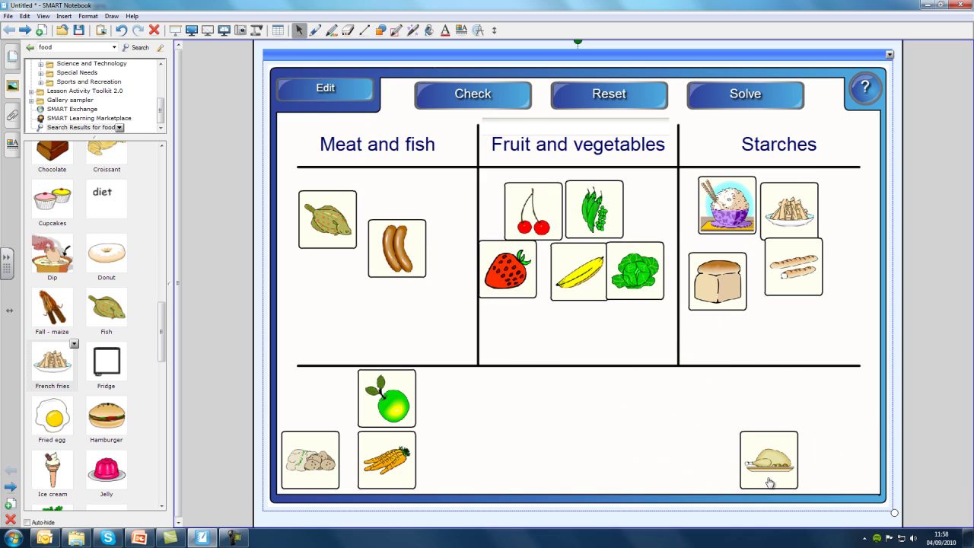
{"action": "left_click_drag", "start_coordinate": [767, 481], "coordinate": [434, 351]}
{"action": "left_click_drag", "start_coordinate": [385, 402], "coordinate": [509, 338]}
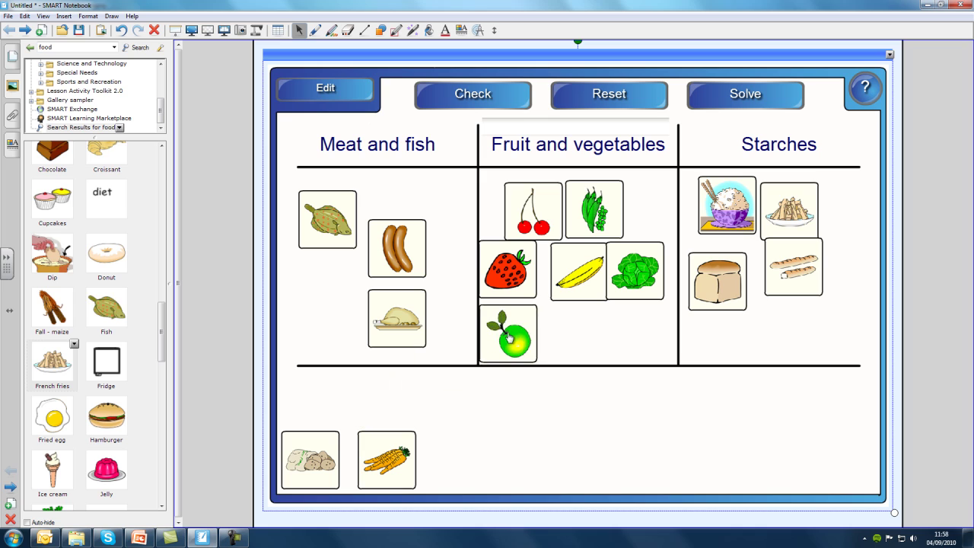
{"action": "left_click_drag", "start_coordinate": [386, 458], "coordinate": [613, 326]}
{"action": "left_click_drag", "start_coordinate": [318, 455], "coordinate": [779, 325]}
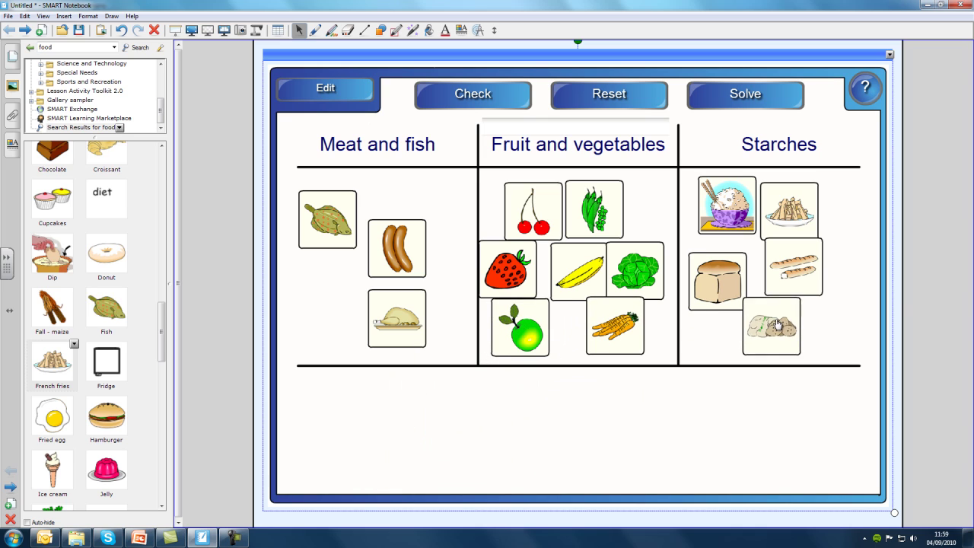